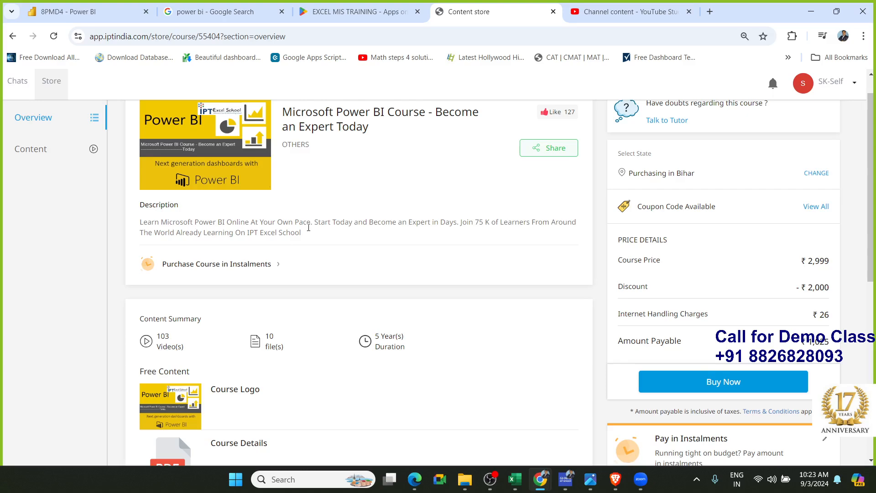
Review the Power BI course's content list, including the NEW_ Interface -2024 and All Video of Power BI folders
left_click(46, 146)
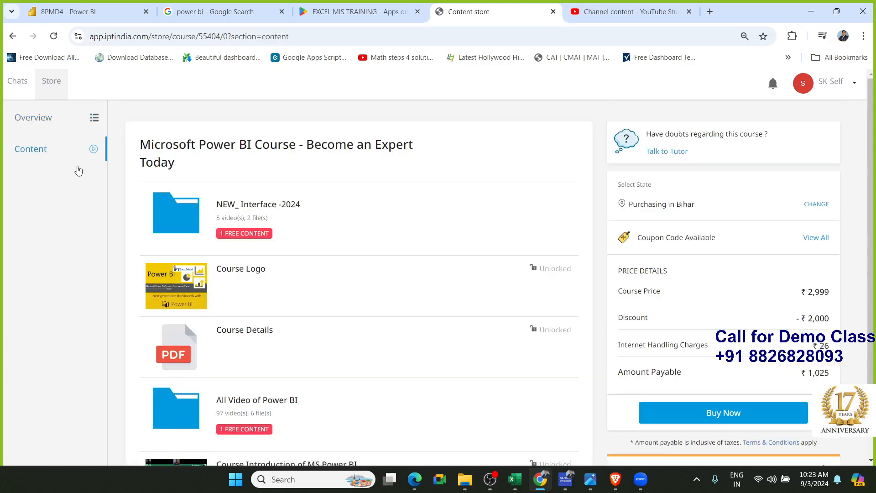
scroll(399, 311, "down", 1)
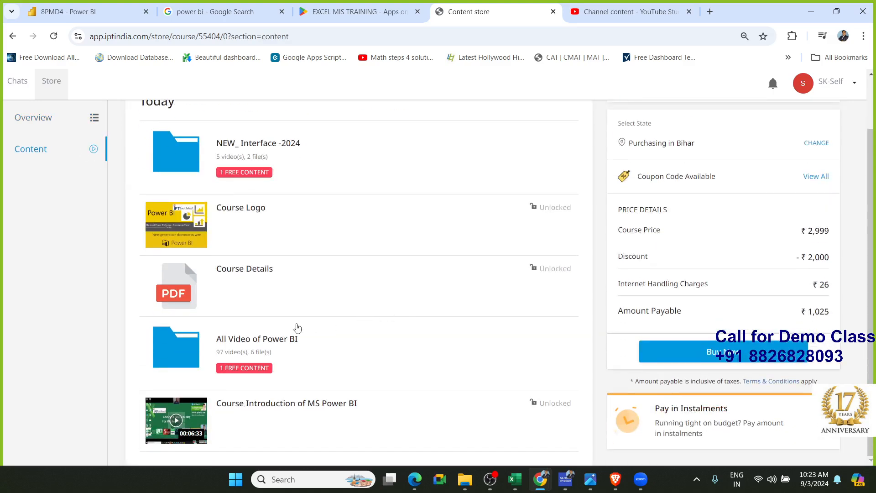
left_click(258, 341)
left_click(259, 343)
scroll(258, 319, "up", 1)
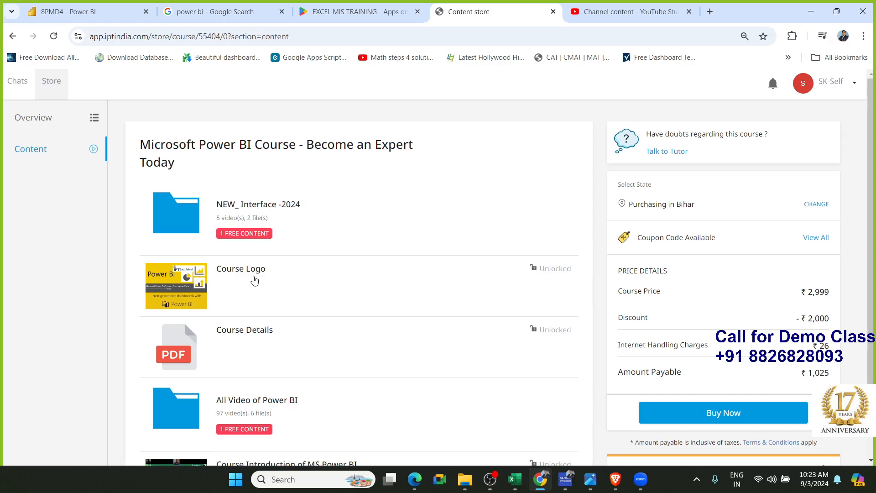
left_click(249, 224)
left_click(249, 226)
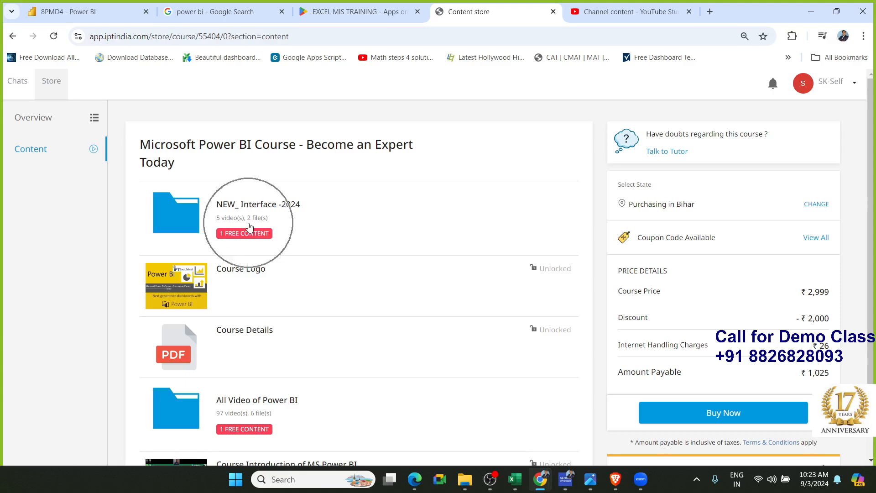
left_click(250, 226)
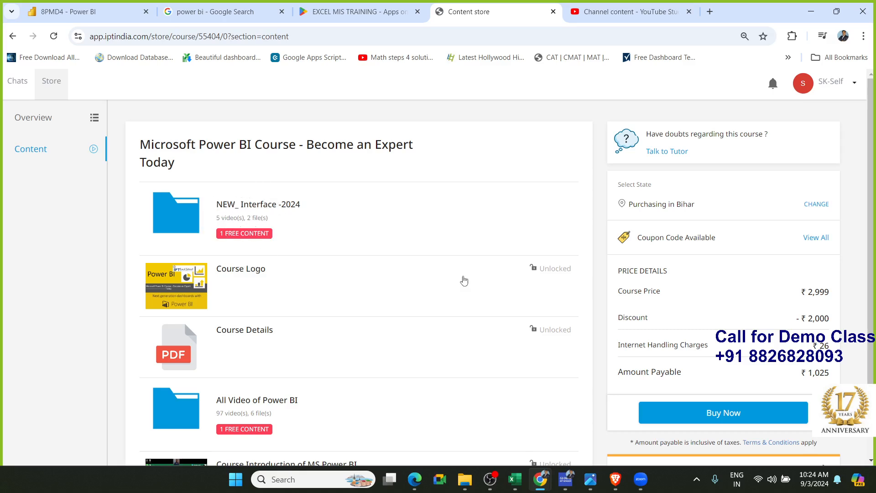
left_click(811, 327)
Minimize the browser window and refresh the desktop
left_click(809, 13)
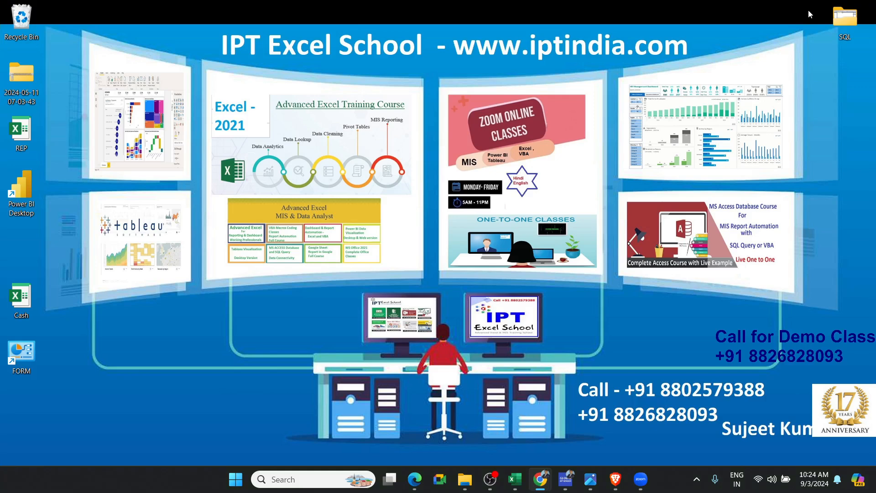
right_click(540, 114)
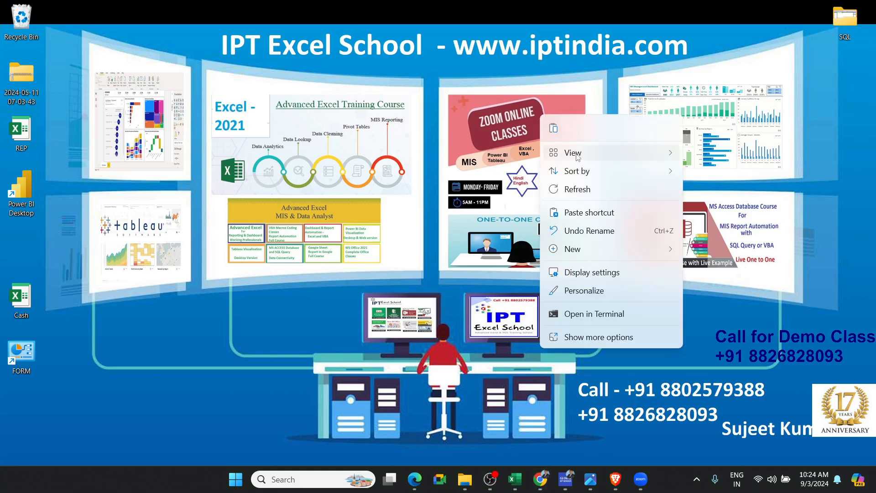
left_click(581, 190)
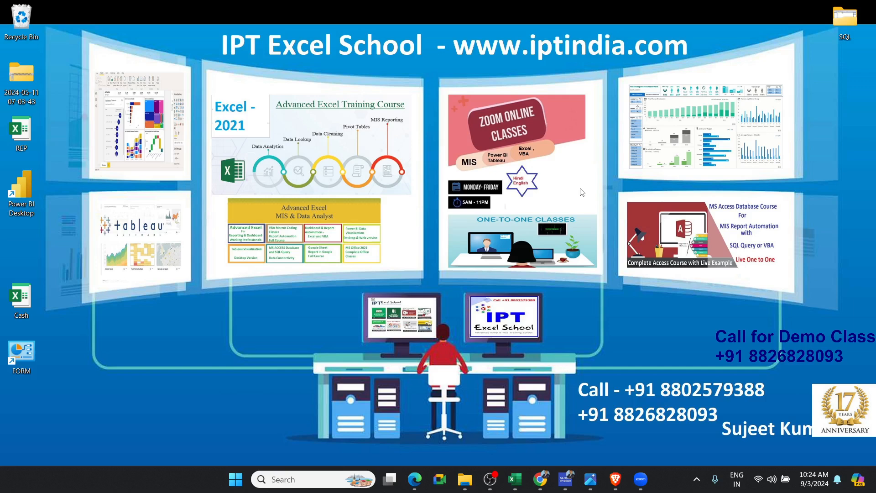
Launch Excel, open the recent workbook Dashboard-11 and maximize its window
key("super")
type("e")
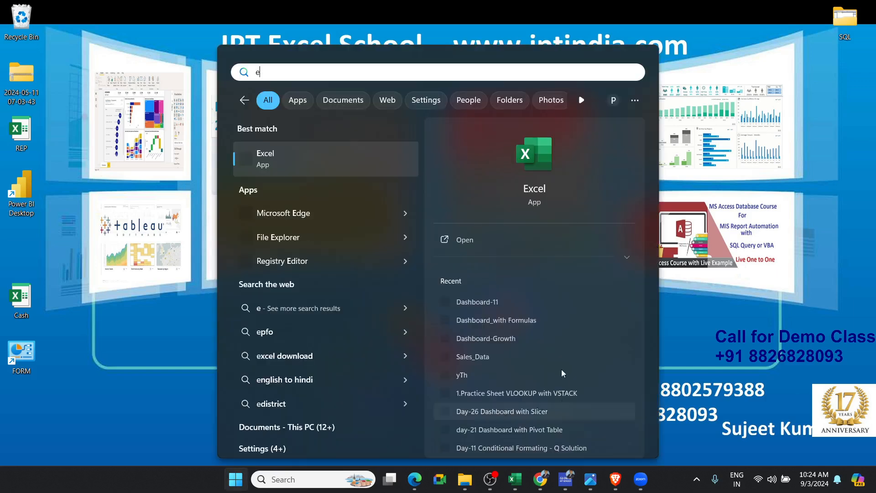
left_click(530, 170)
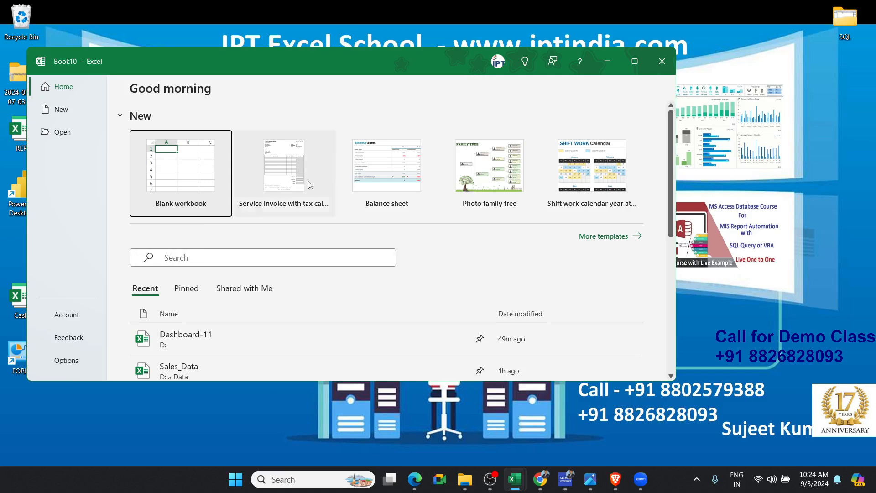
left_click(213, 329)
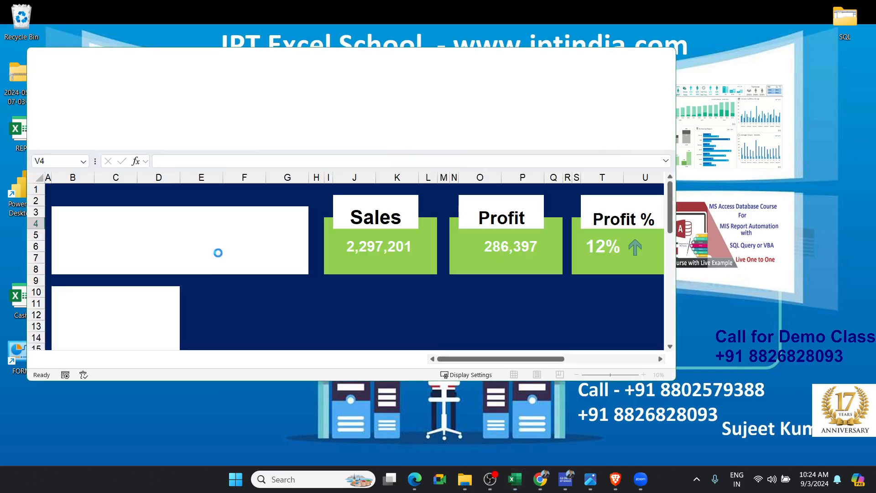
left_click(630, 63)
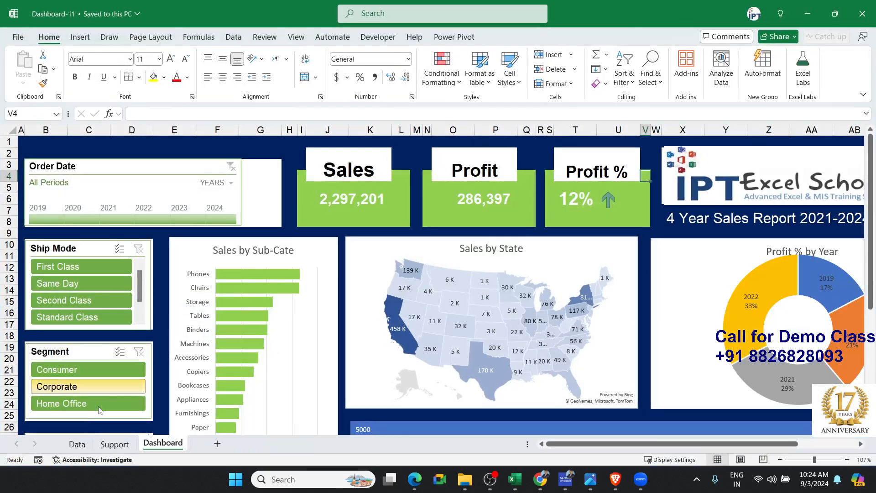
Examine the column headings of the Data sheet from Row ID across to Year
left_click(78, 445)
left_click(139, 275)
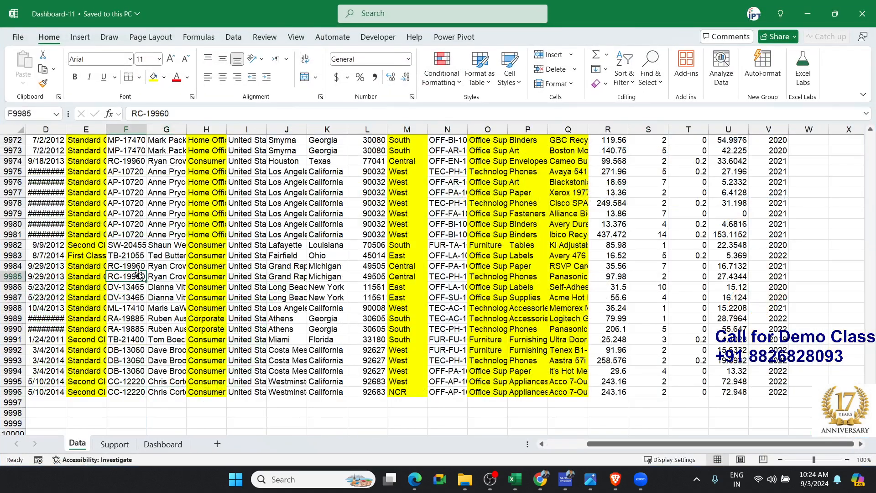
key("ctrl+Up")
key("ctrl+Left")
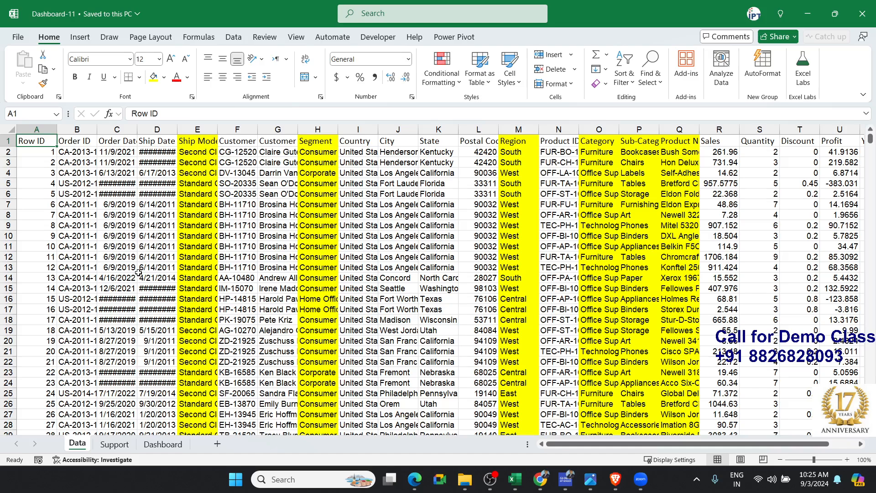
scroll(138, 272, "right", 2)
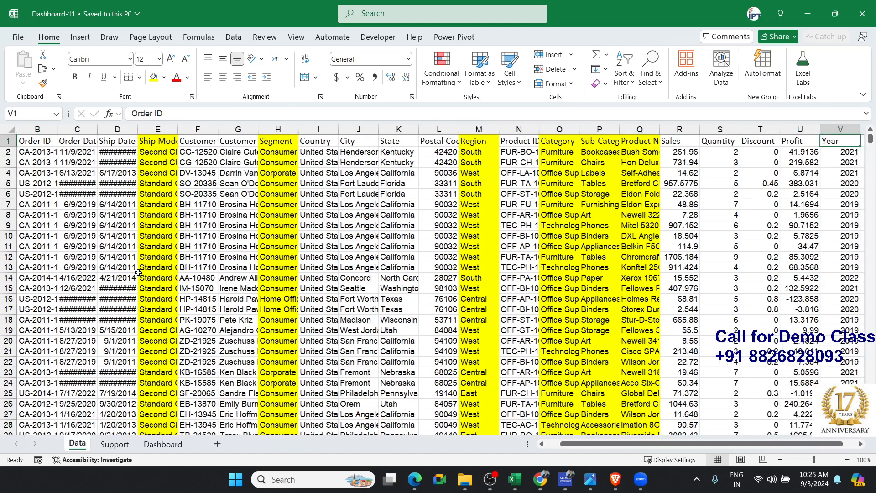
scroll(138, 272, "left", 2)
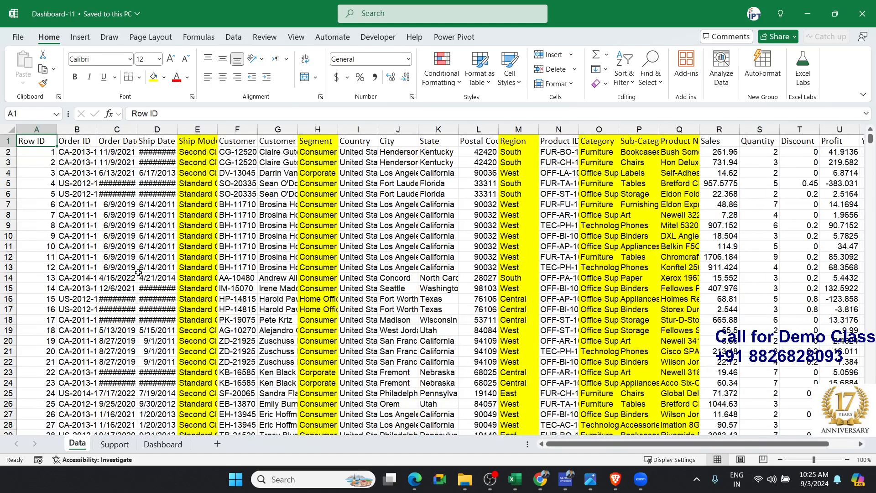
Create a copy of the Data sheet in a new workbook
right_click(88, 443)
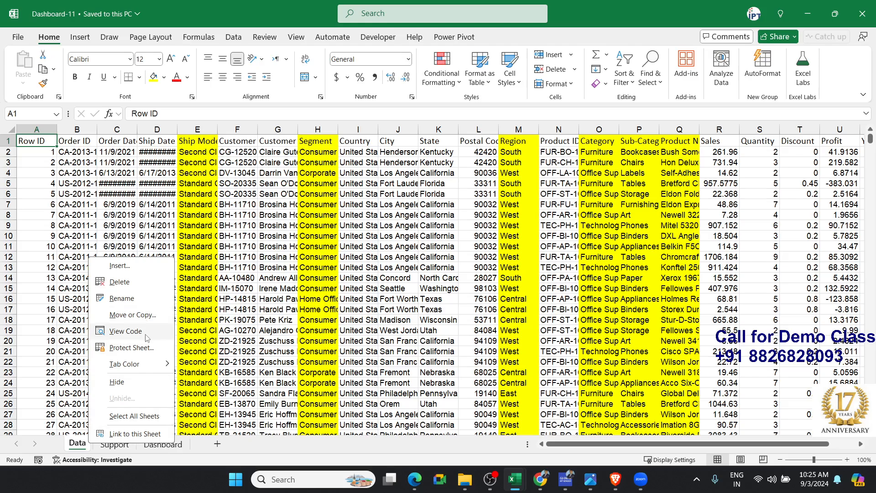
left_click(147, 316)
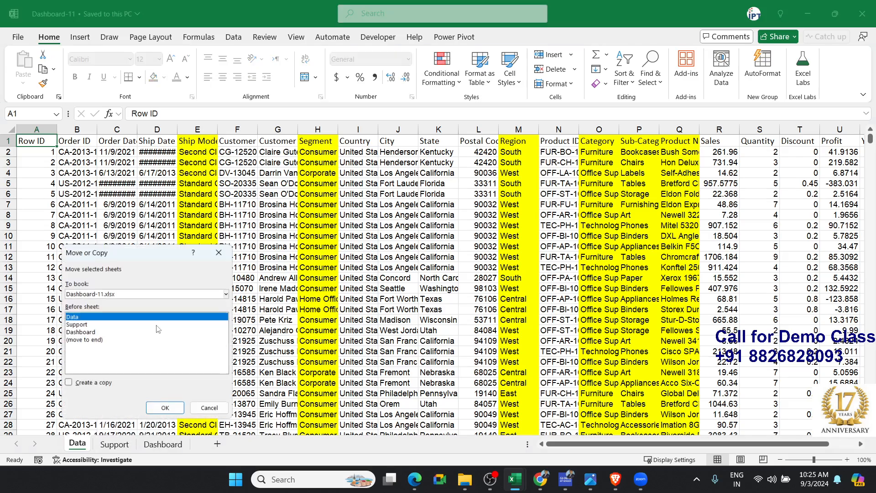
left_click(89, 385)
left_click(105, 294)
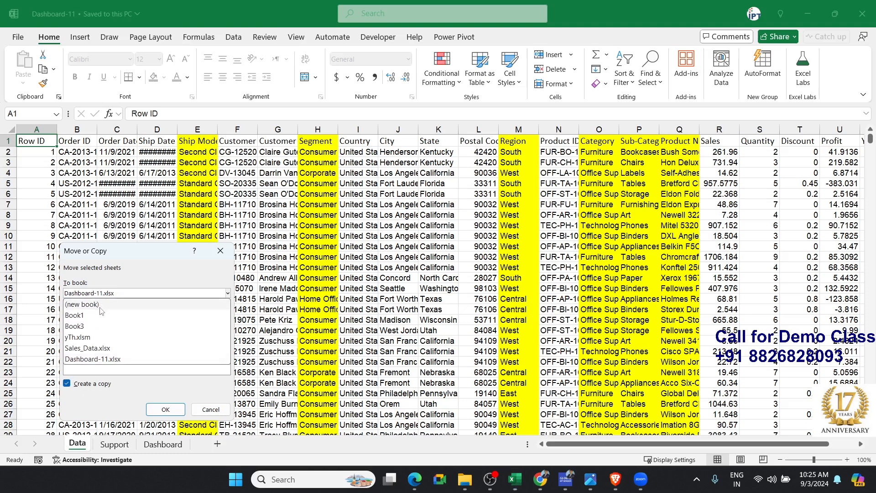
left_click(100, 305)
left_click(166, 409)
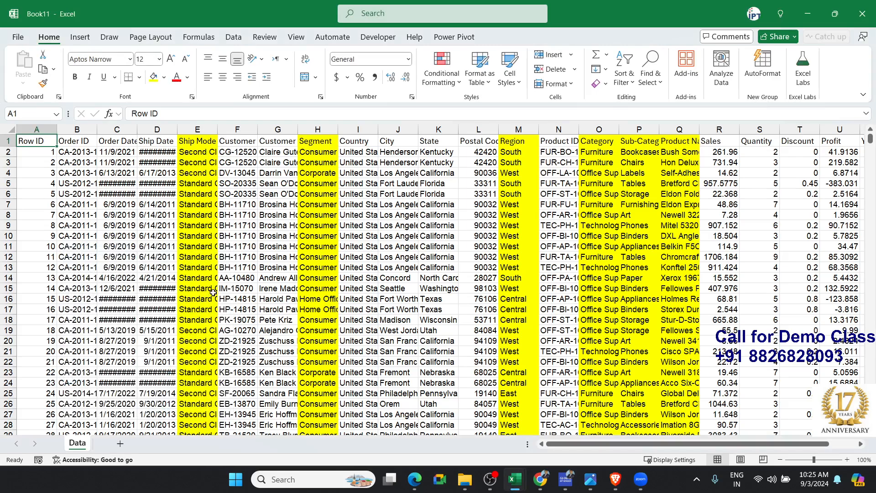
key("ctrl+s")
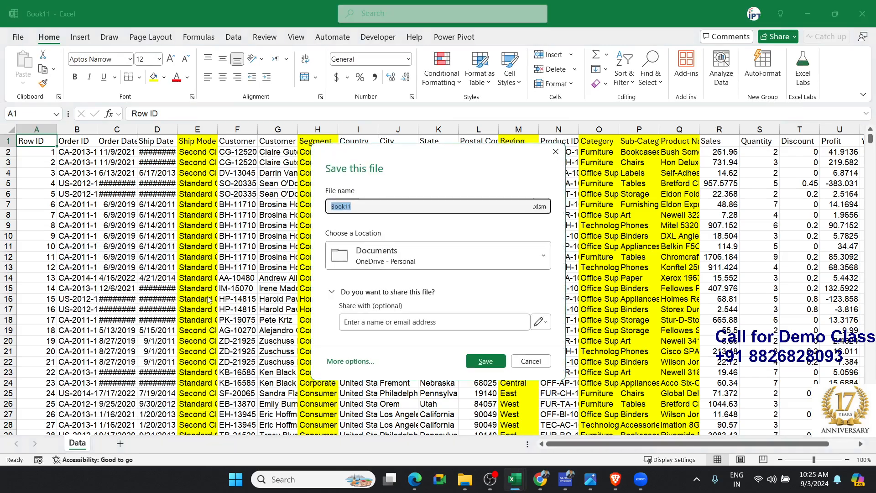
left_click(401, 260)
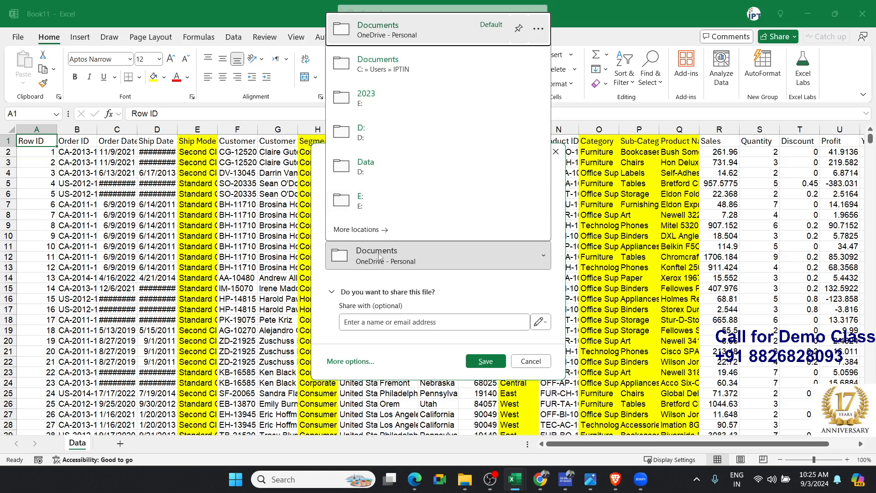
left_click(354, 361)
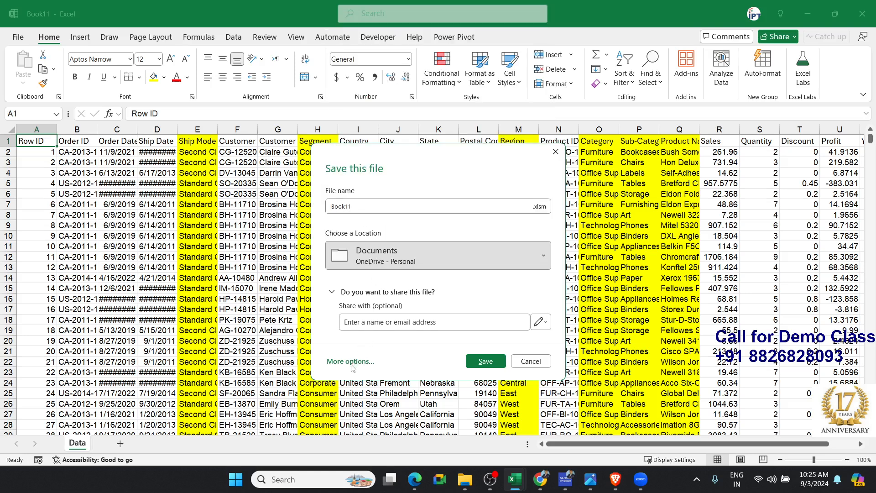
left_click(40, 302)
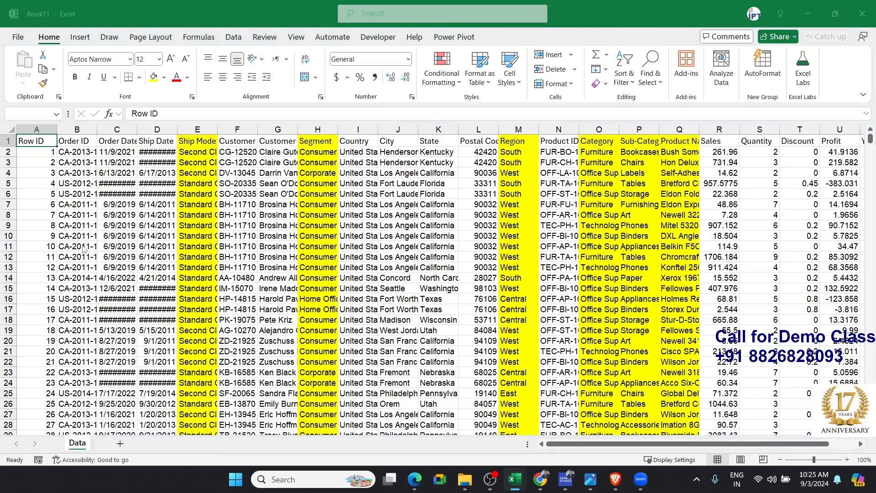
key("Escape")
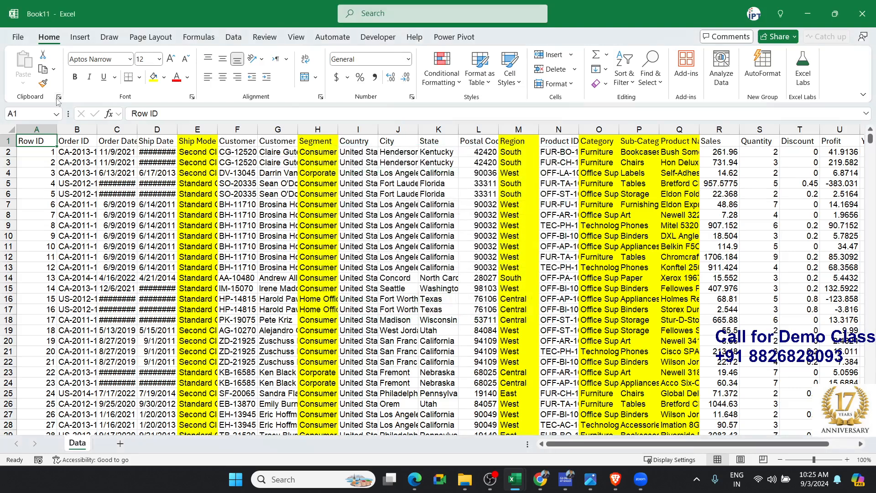
Start saving the new workbook, choosing the Final folder inside Power_BI and the Excel Workbook file type
key("ctrl+s")
left_click(351, 362)
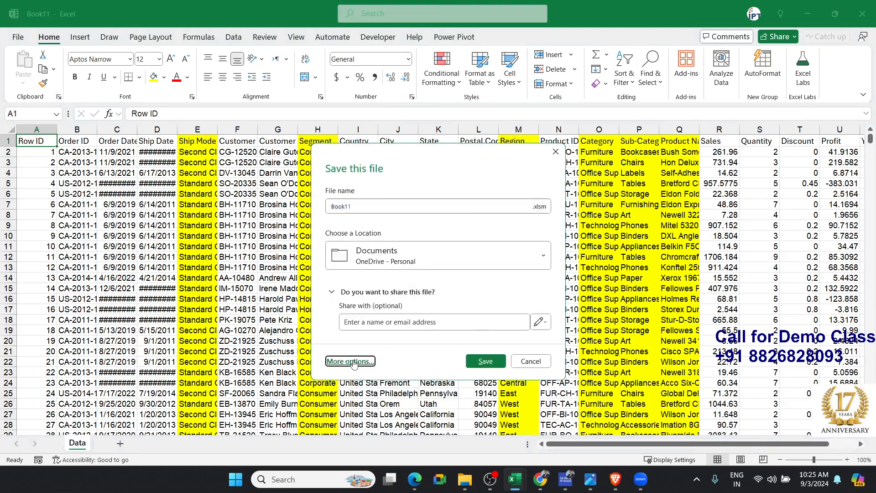
left_click(150, 275)
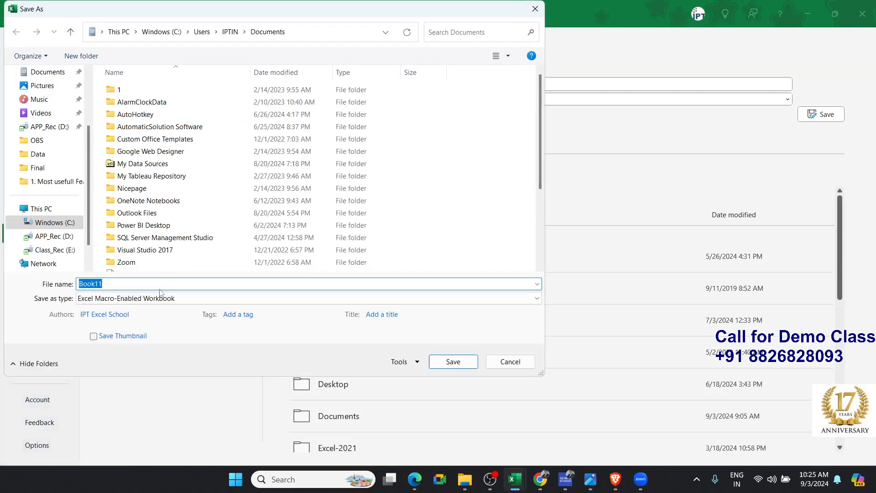
left_click(48, 168)
left_click(109, 298)
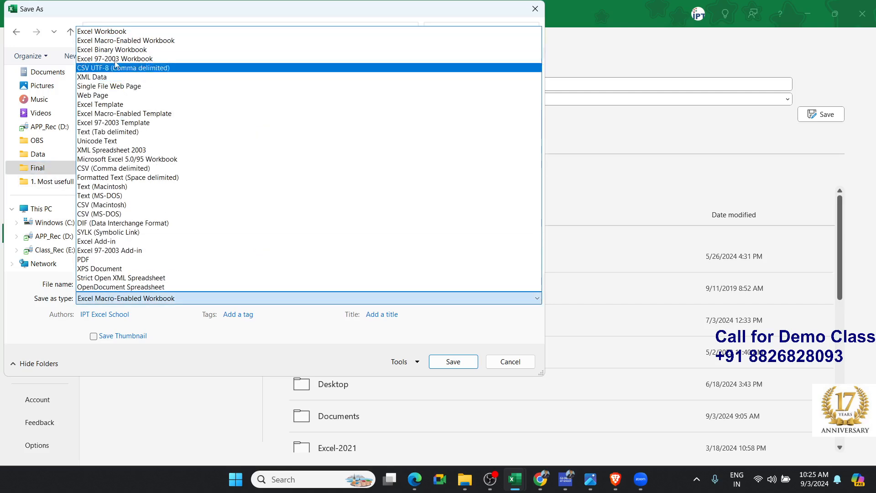
left_click(107, 32)
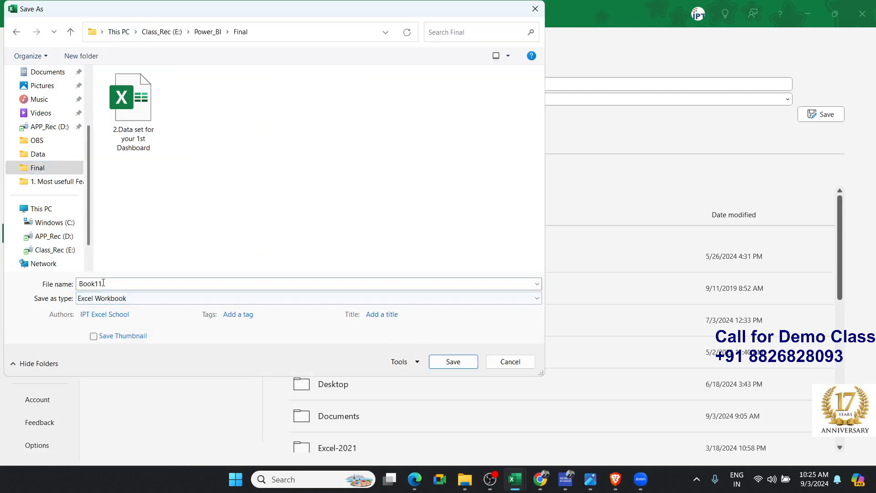
Save the workbook under the name 4.Sales_Data-2, and close both it and Dashboard-11
double_click(121, 281)
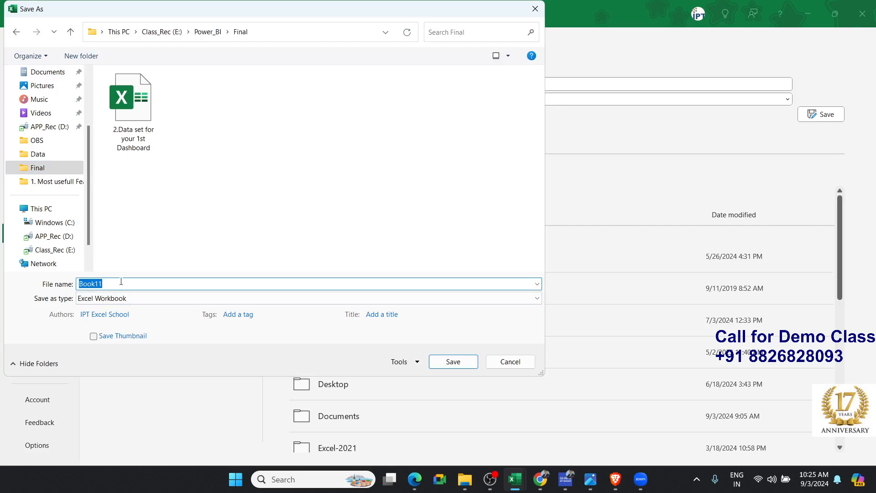
type("4.")
type("Sales_Data-2")
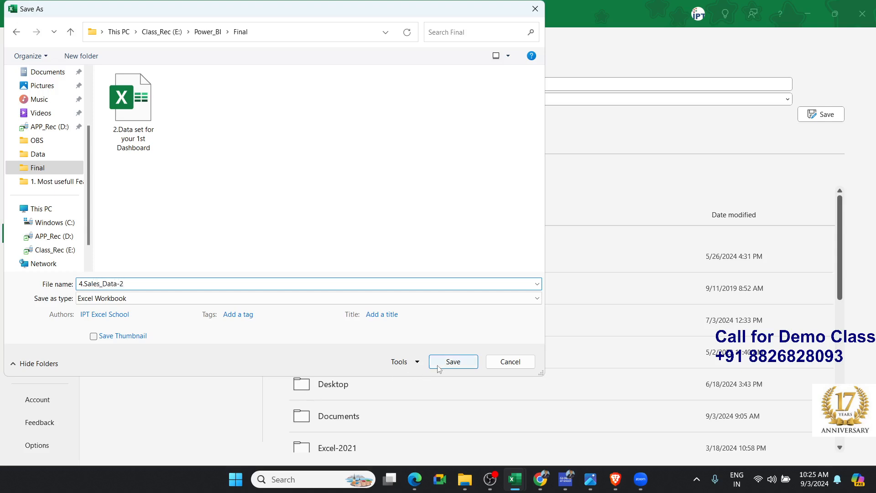
left_click(452, 361)
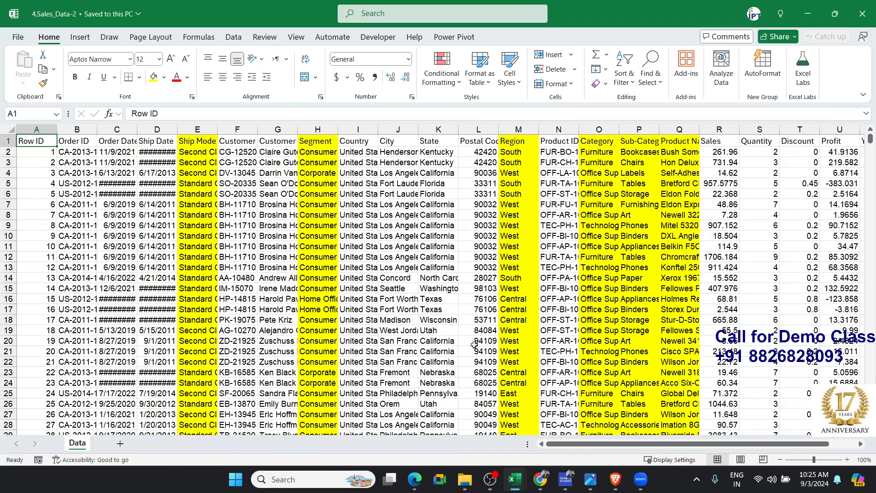
left_click(859, 14)
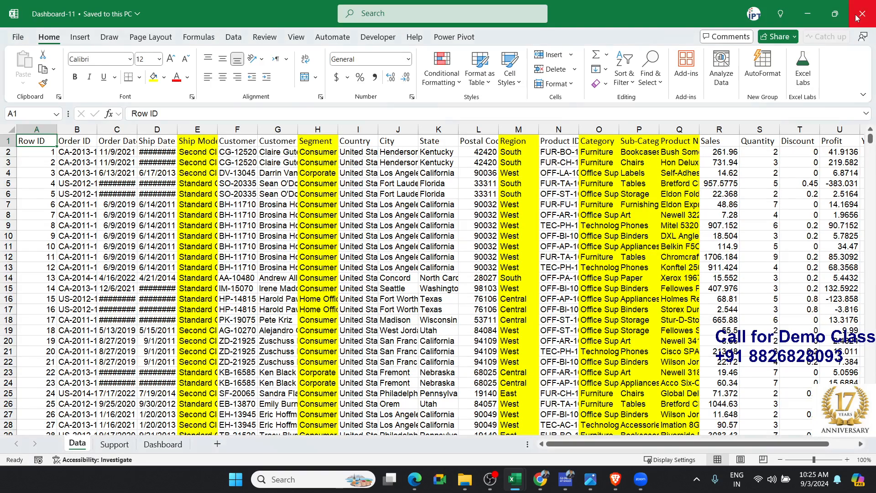
left_click(860, 13)
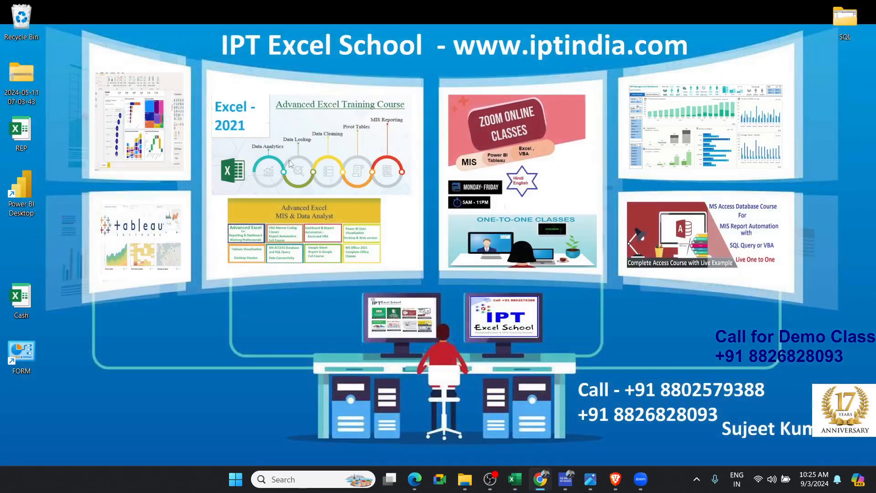
Switch to Power BI Desktop and start a blank report
double_click(31, 192)
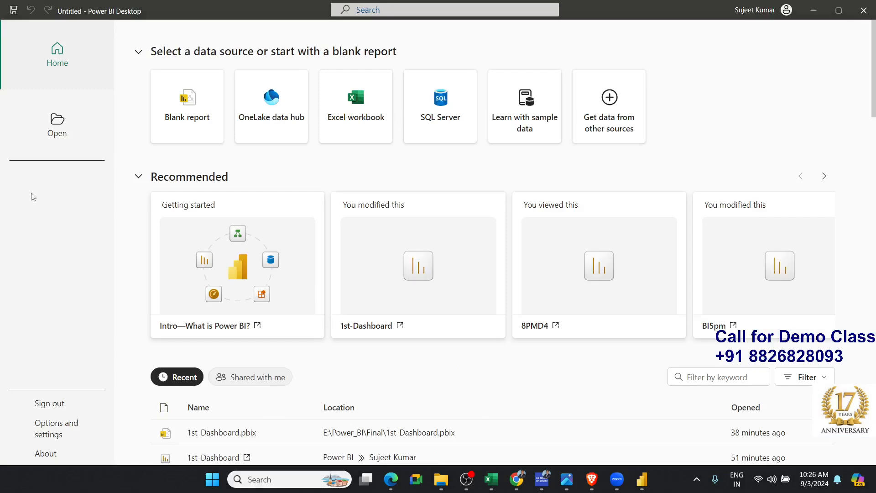
scroll(261, 365, "down", 3)
scroll(261, 365, "up", 3)
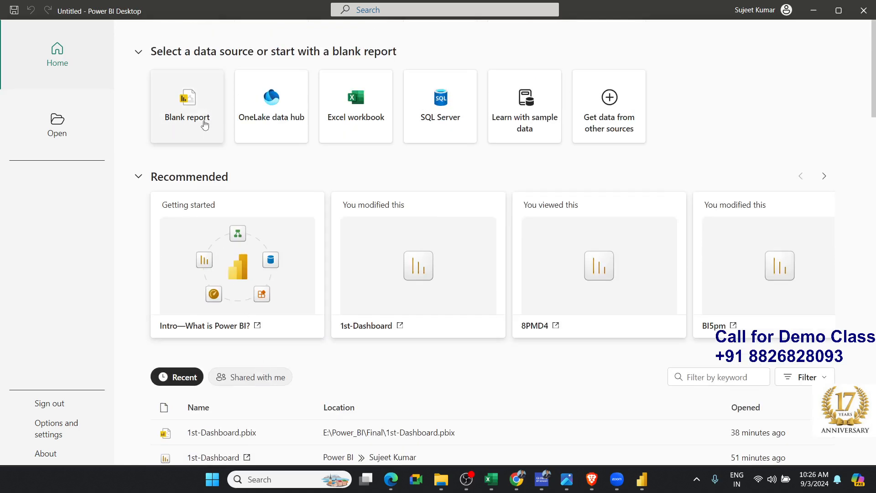
left_click(204, 123)
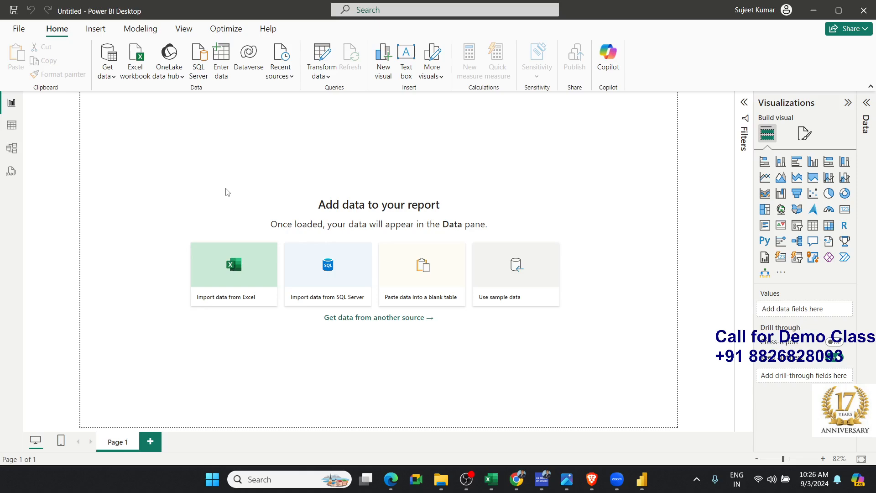
Open the full Get Data source list and examine the connectors under All, File and Database
left_click(106, 77)
left_click(160, 323)
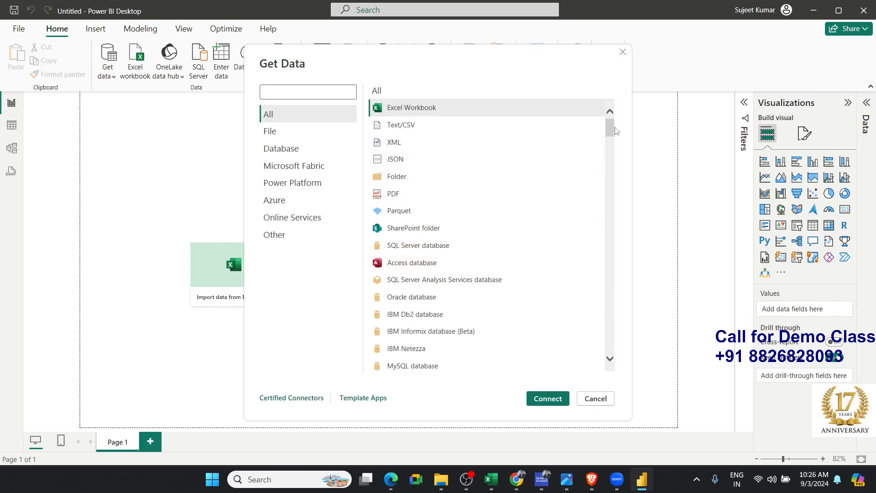
mouse_move(612, 128)
left_mouse_down()
mouse_move(619, 355)
mouse_move(623, 119)
left_mouse_up()
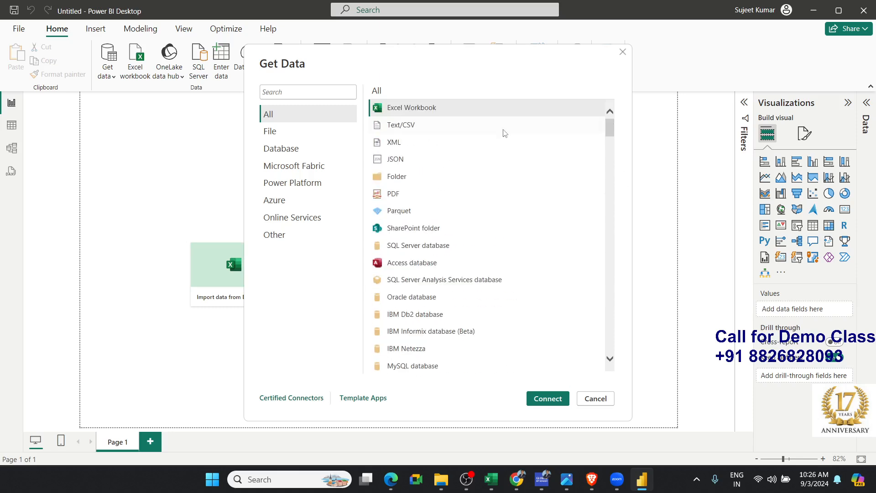
left_click(338, 133)
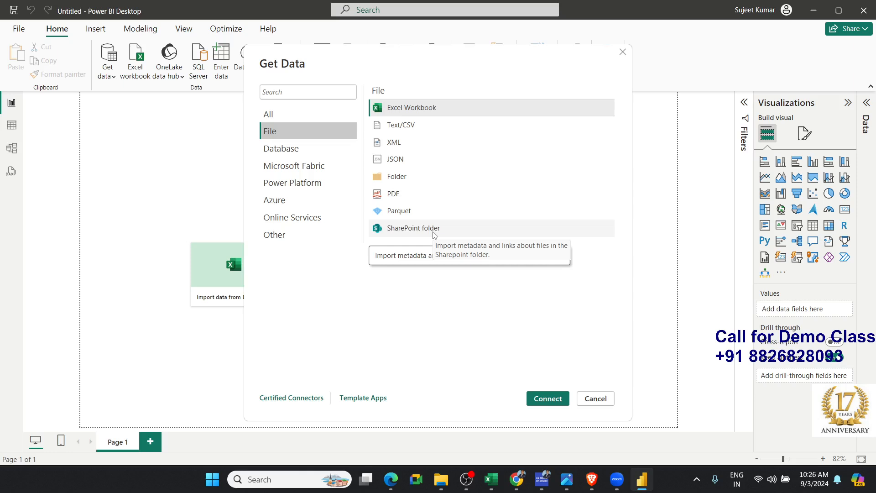
left_click(273, 155)
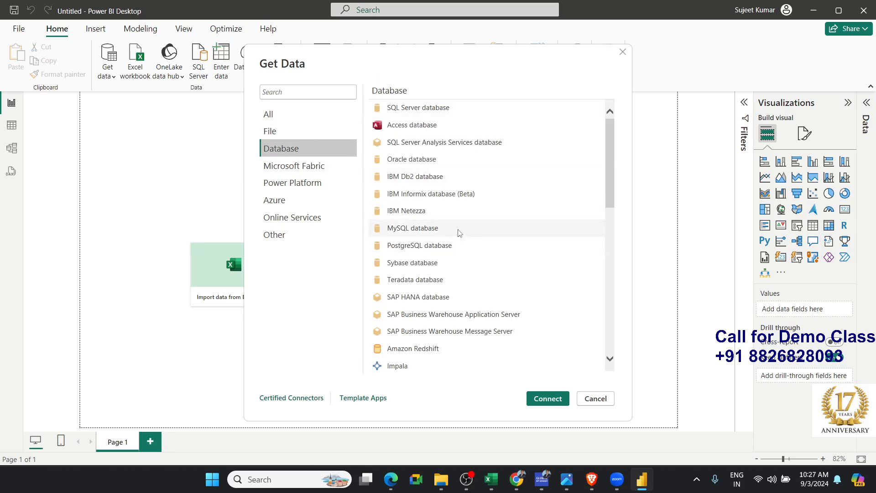
scroll(455, 308, "down", 1)
scroll(455, 307, "down", 8)
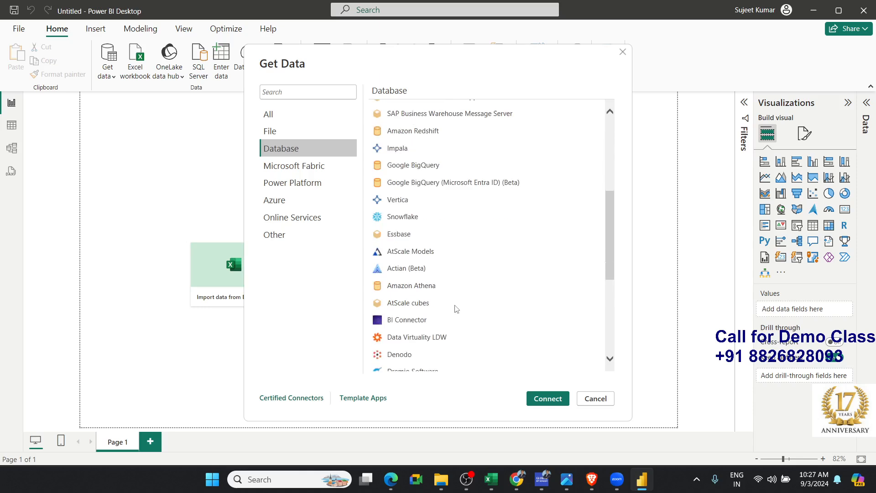
scroll(455, 307, "up", 9)
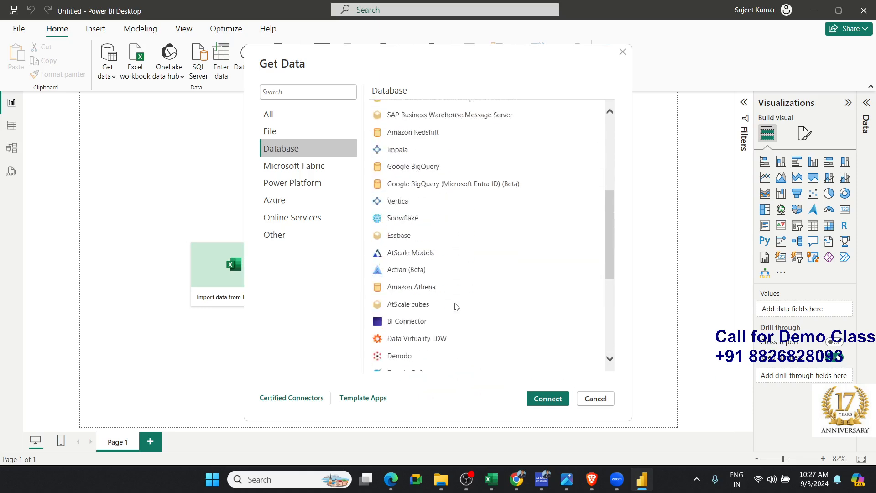
Examine the Get Data connectors under Microsoft Fabric, Power Platform, Azure, Online Services and Other
left_click(319, 175)
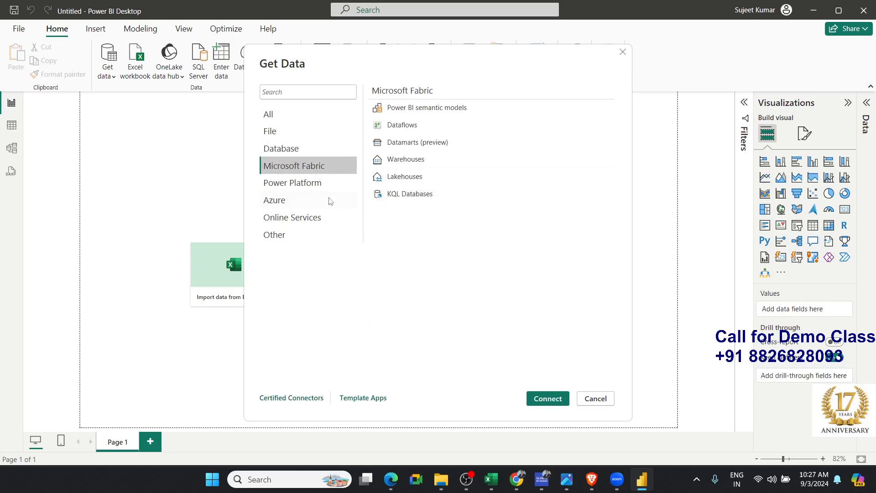
left_click(313, 188)
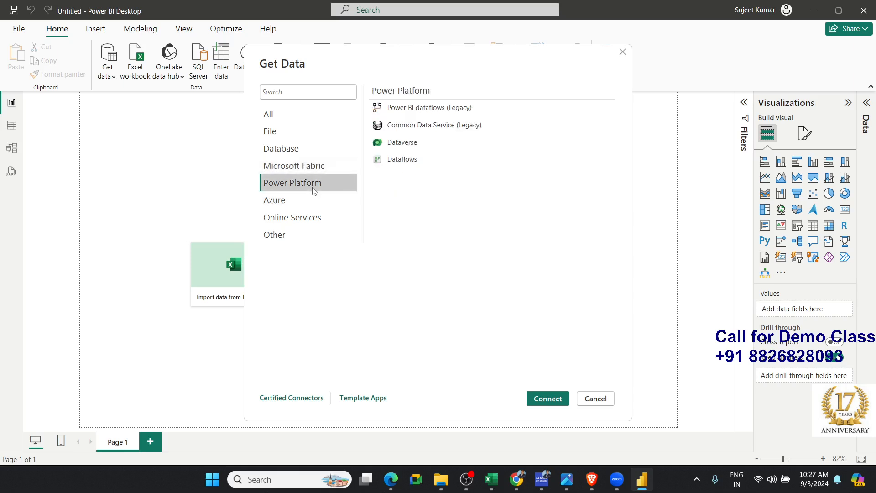
left_click(308, 201)
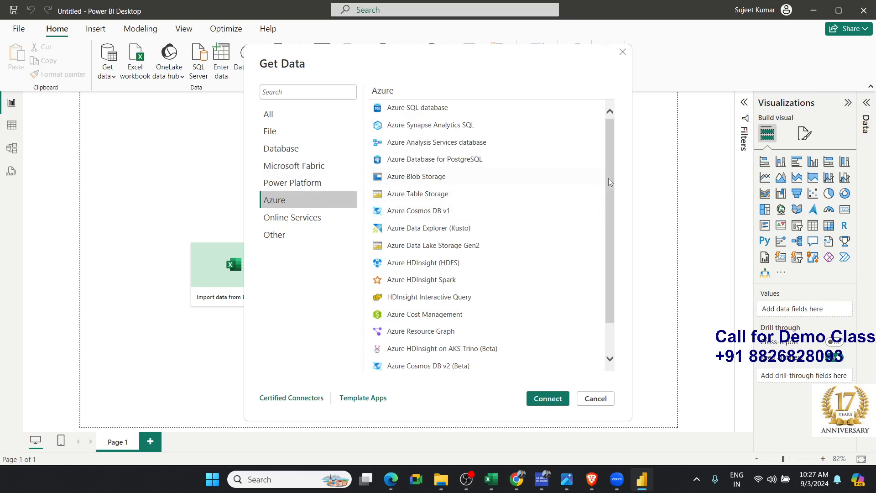
left_click_drag(610, 181, 614, 249)
left_click(301, 217)
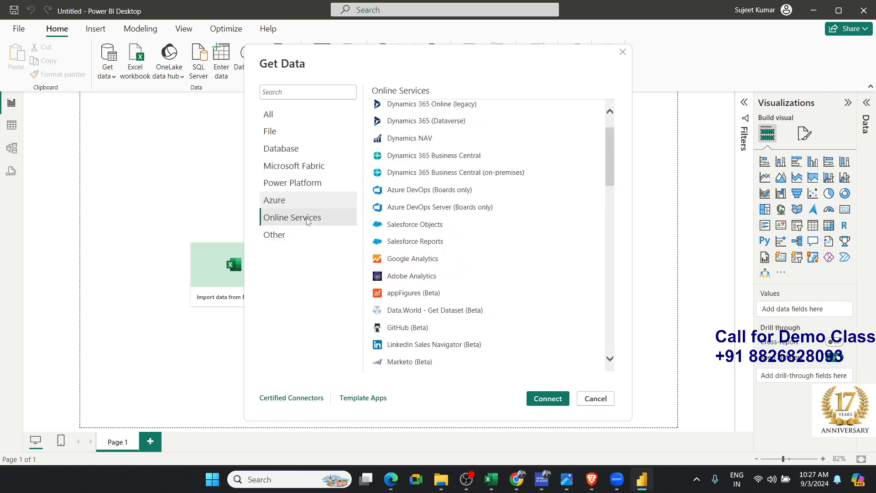
left_click_drag(611, 162, 594, 150)
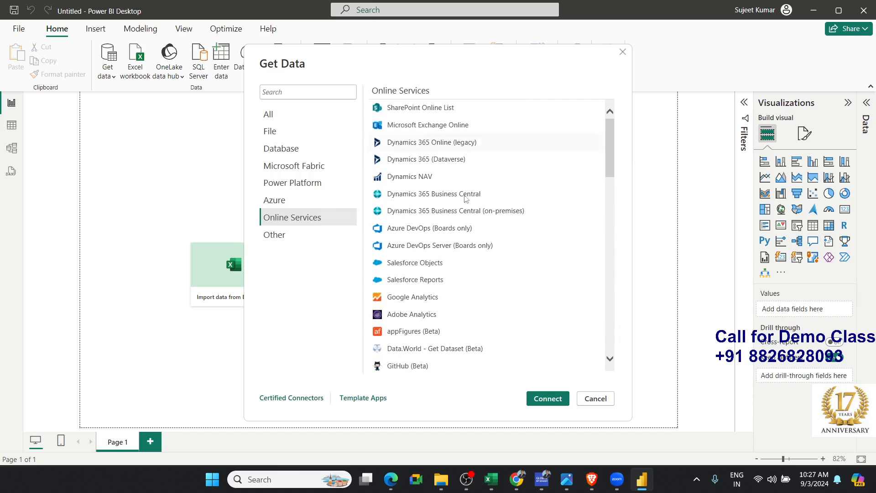
left_click(305, 241)
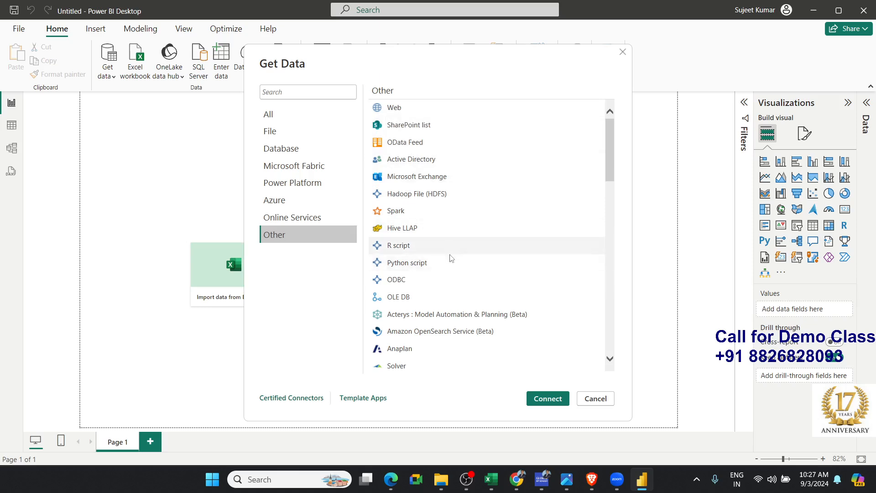
scroll(453, 264, "down", 6)
scroll(453, 286, "down", 8)
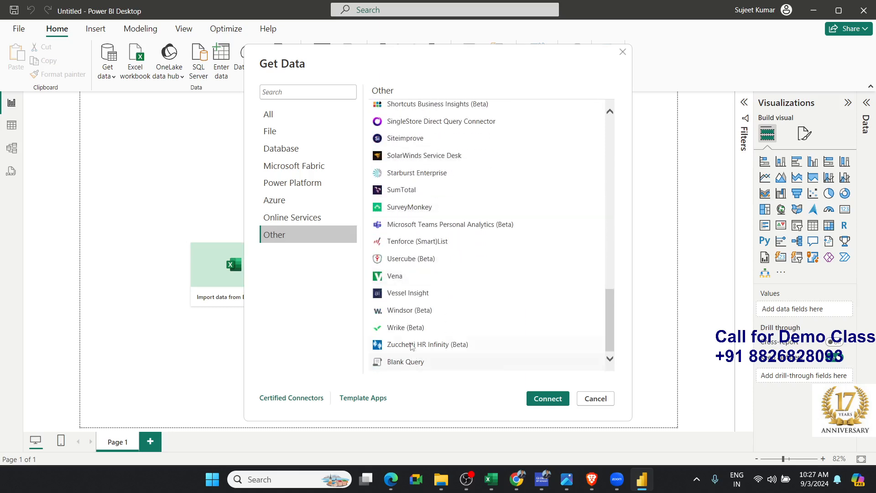
scroll(406, 282, "up", 10)
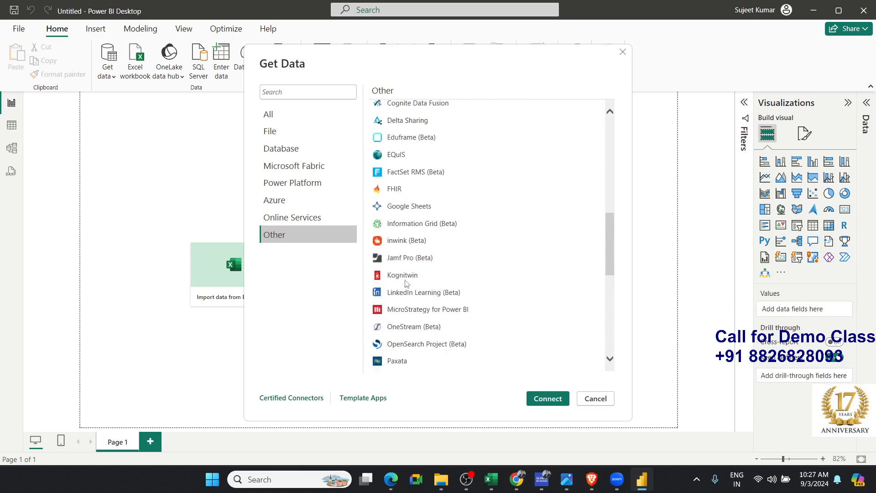
scroll(406, 284, "up", 6)
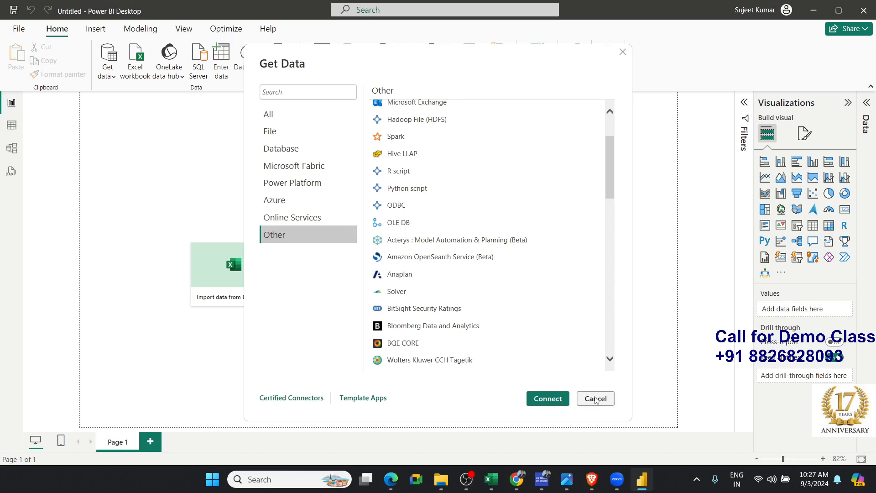
Connect to the Excel workbook 4.Sales_Data-2 in the Final folder as a file data source
left_click(311, 137)
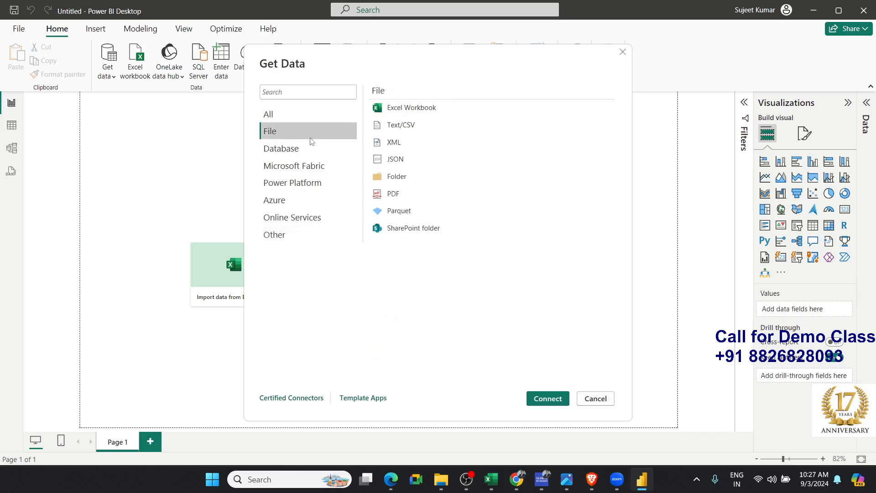
left_click(410, 107)
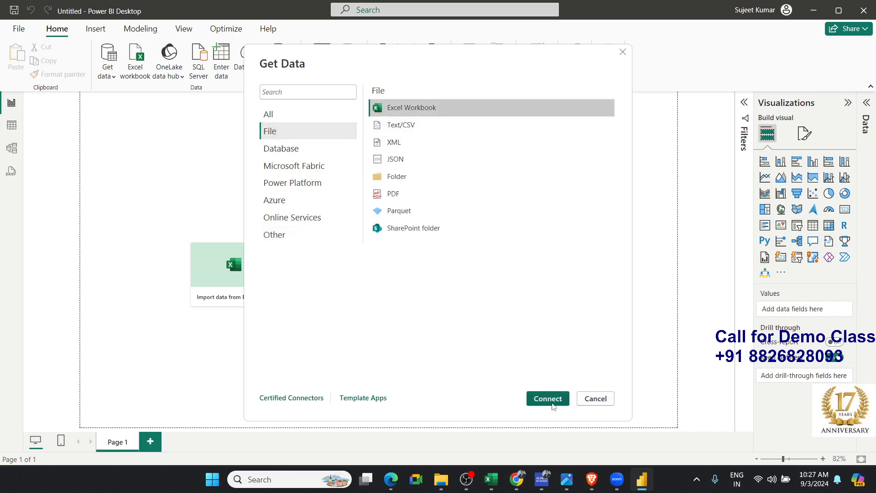
left_click(552, 404)
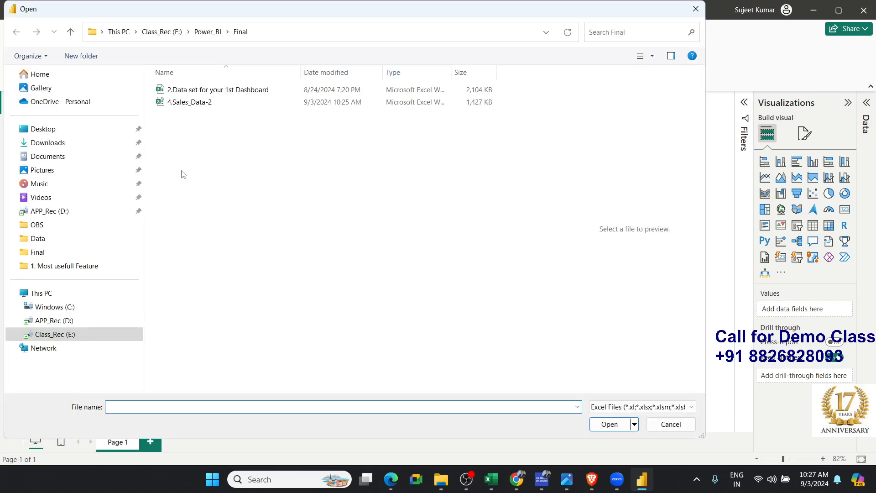
left_click(199, 94)
left_click(199, 103)
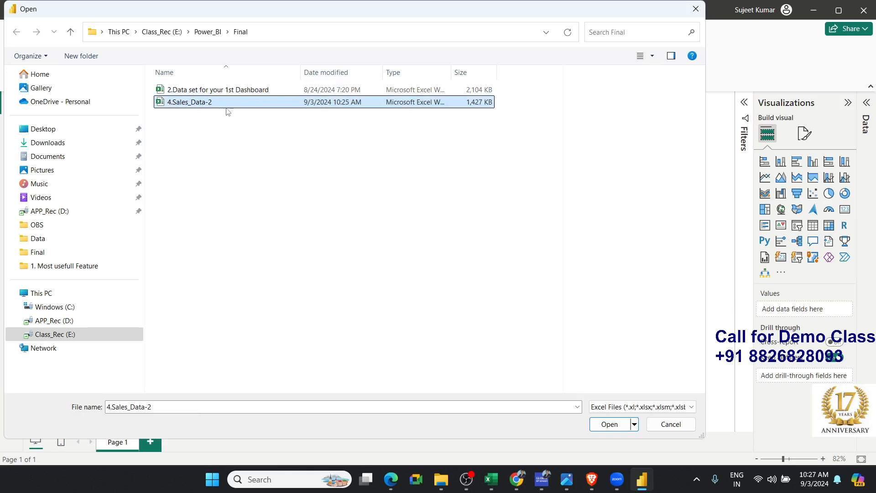
left_click(610, 424)
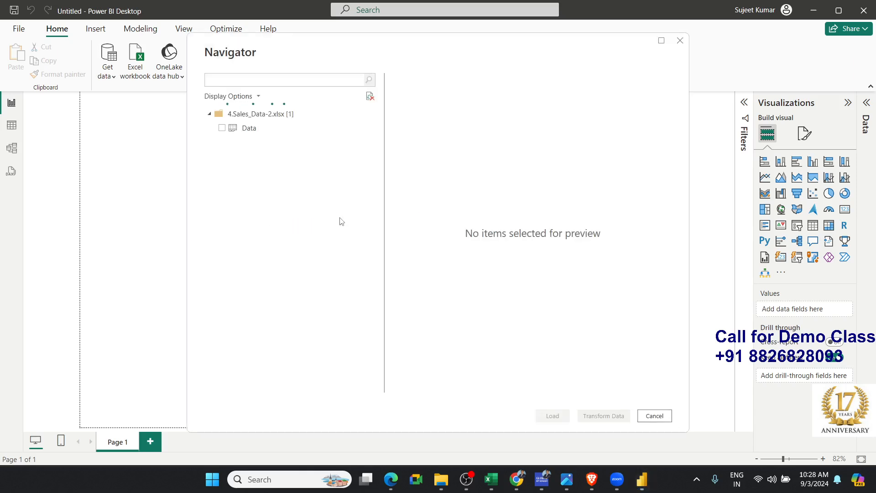
Preview the Data sheet of 4.Sales_Data-2.xlsx across its columns and load it into the report
left_click(238, 135)
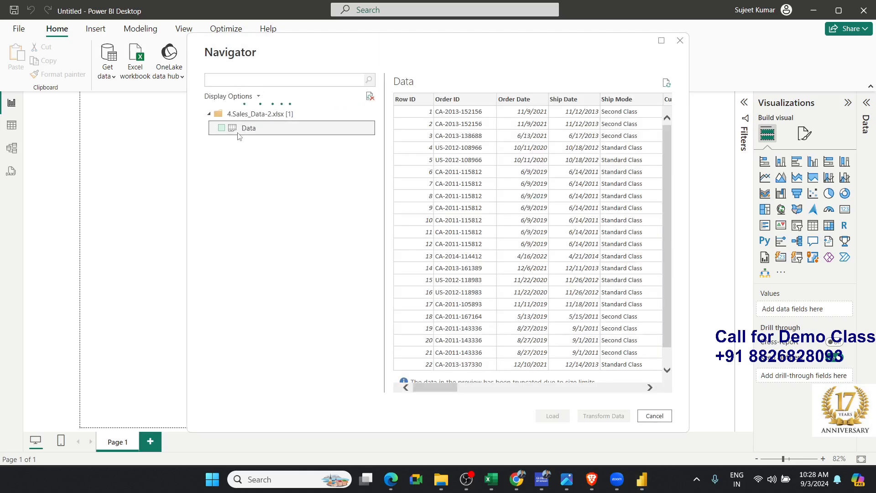
left_click_drag(452, 394, 478, 380)
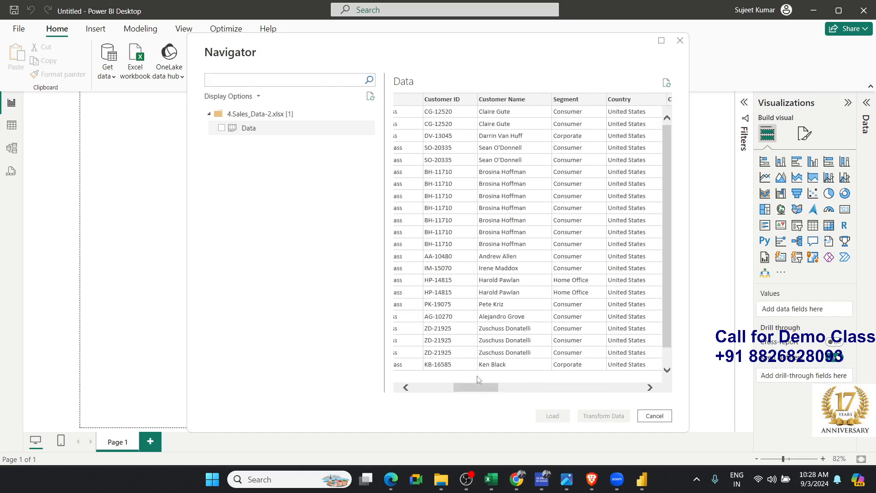
left_click(222, 129)
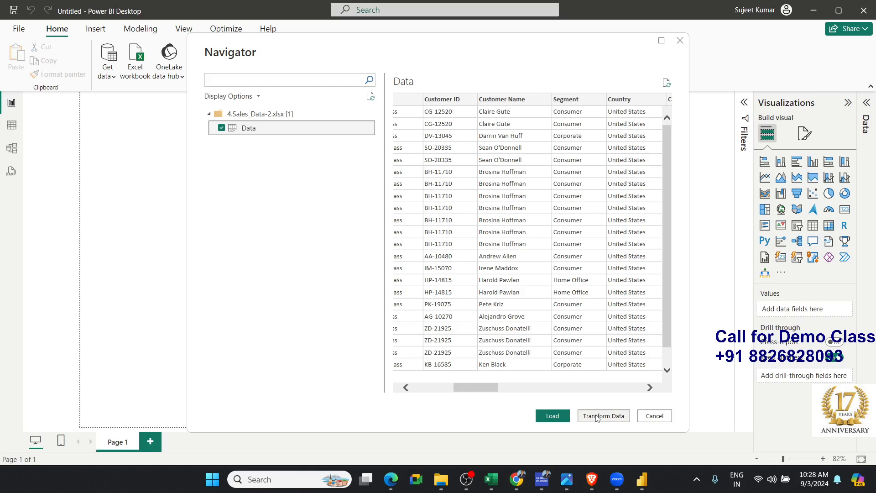
left_click(556, 421)
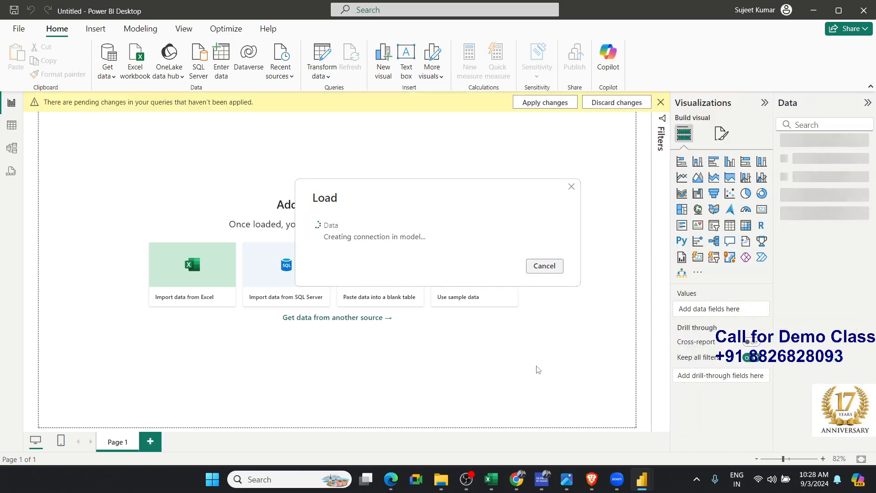
Inspect the loaded Data table in Table view and return to Report view
mouse_move(562, 472)
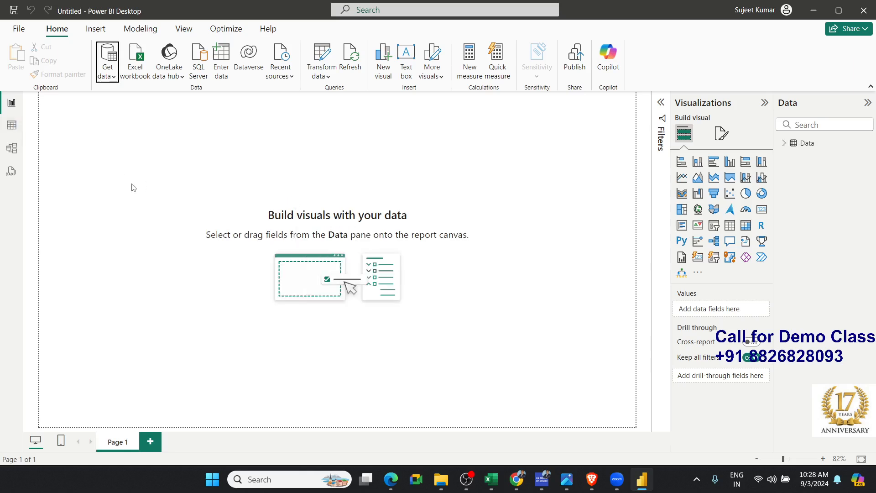
left_click(20, 134)
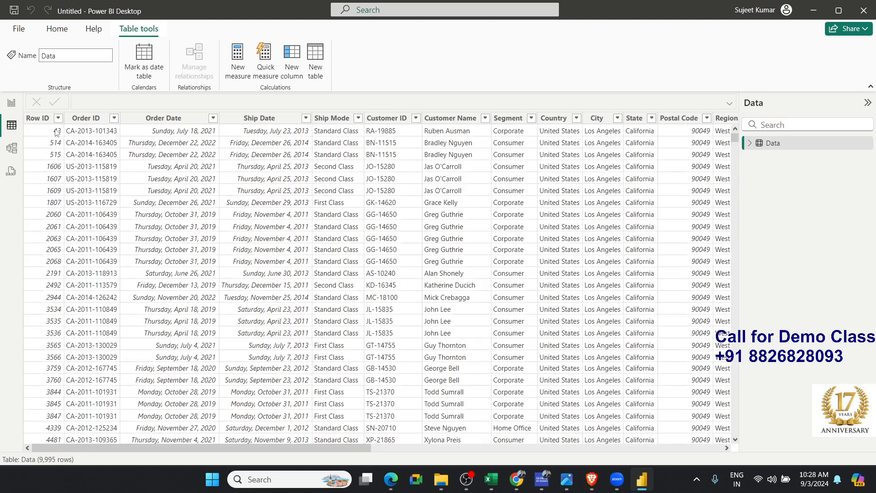
left_click(12, 108)
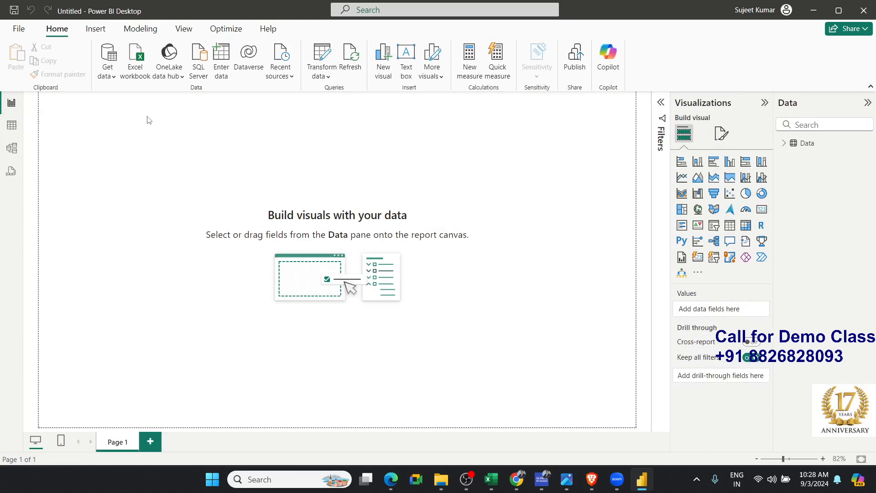
Import the Data sheet from the 4.Sales_Data-2 workbook again, opening it for transformation in Power Query Editor
left_click(136, 75)
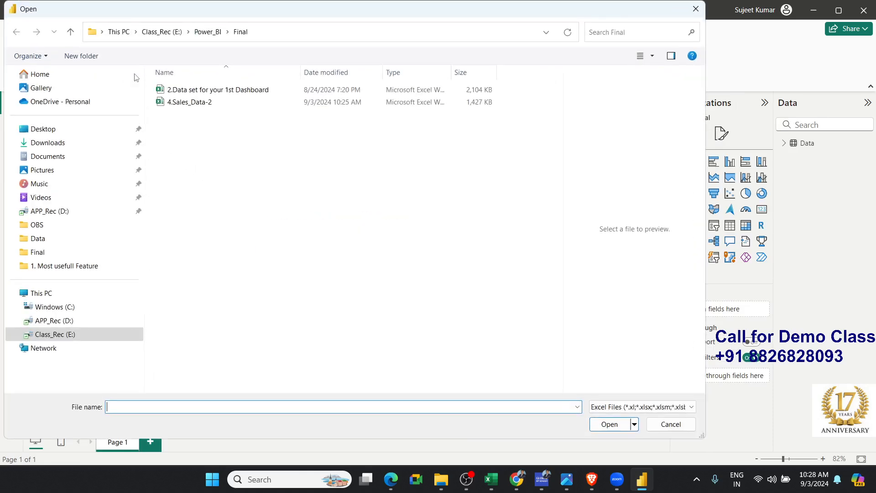
left_click(192, 103)
left_click(607, 424)
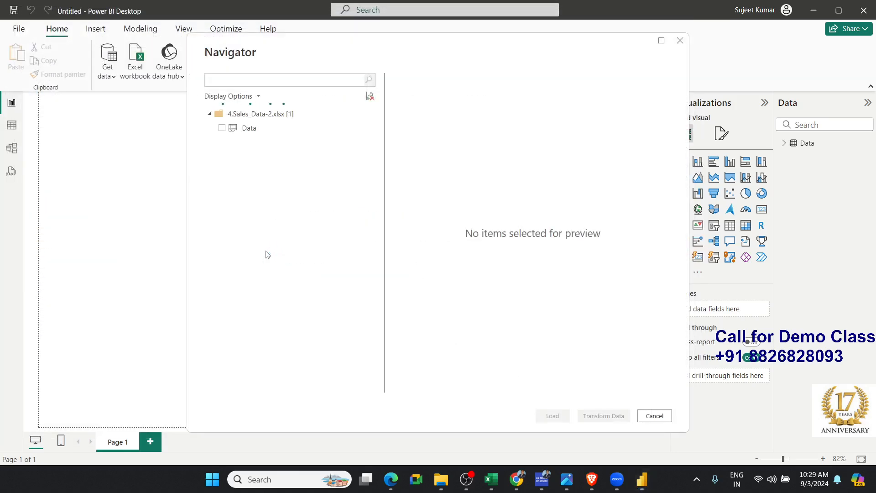
left_click(222, 128)
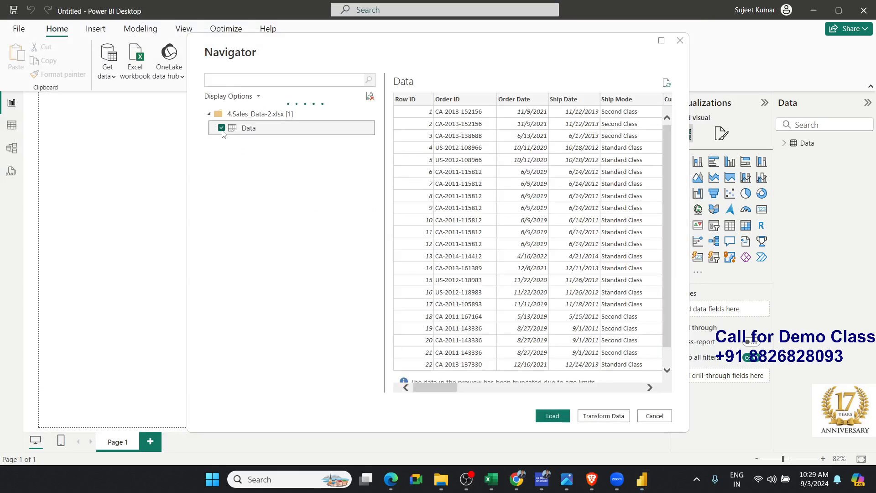
left_click(609, 421)
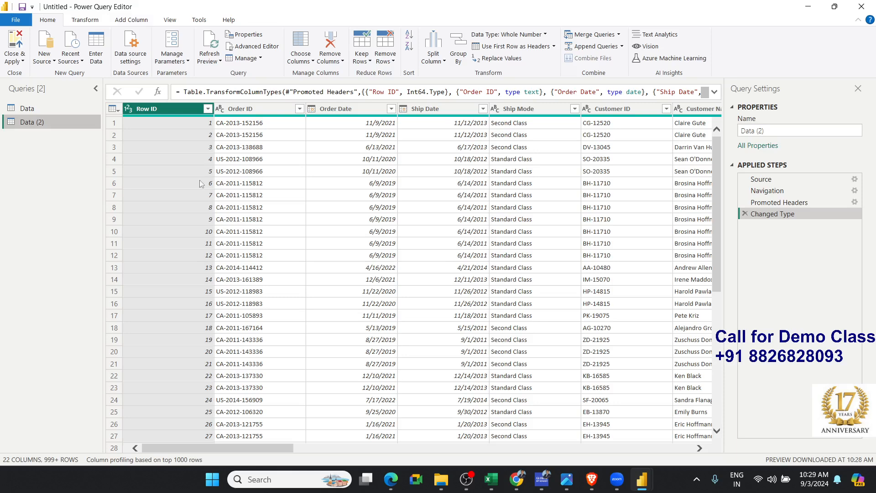
Keep all columns of the Data (2) query except Row ID, Postal Code and Year using Choose Columns
left_click(304, 61)
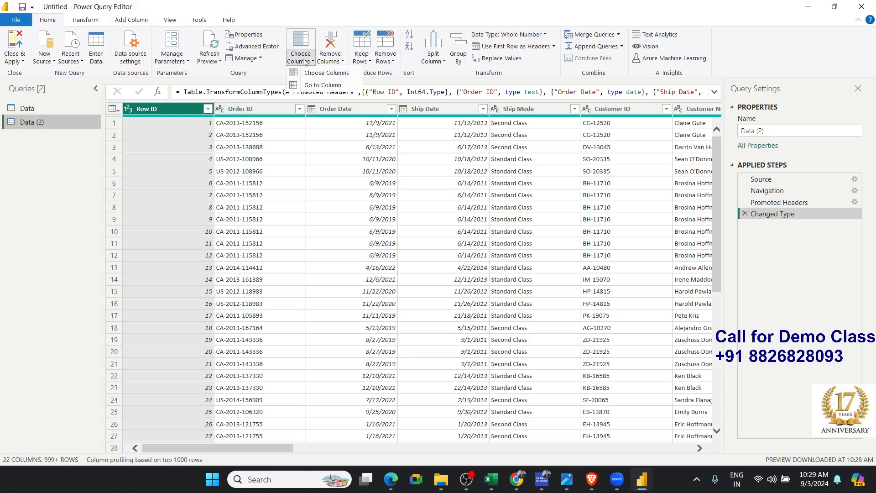
left_click(318, 85)
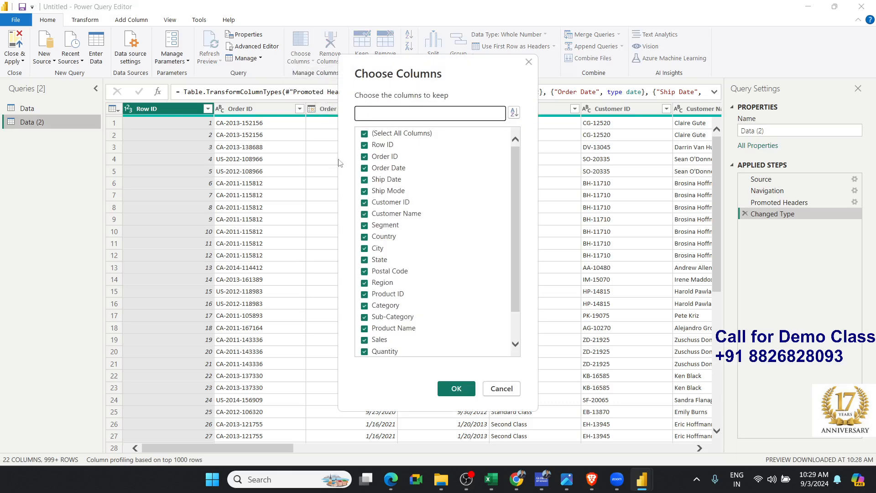
left_click(365, 145)
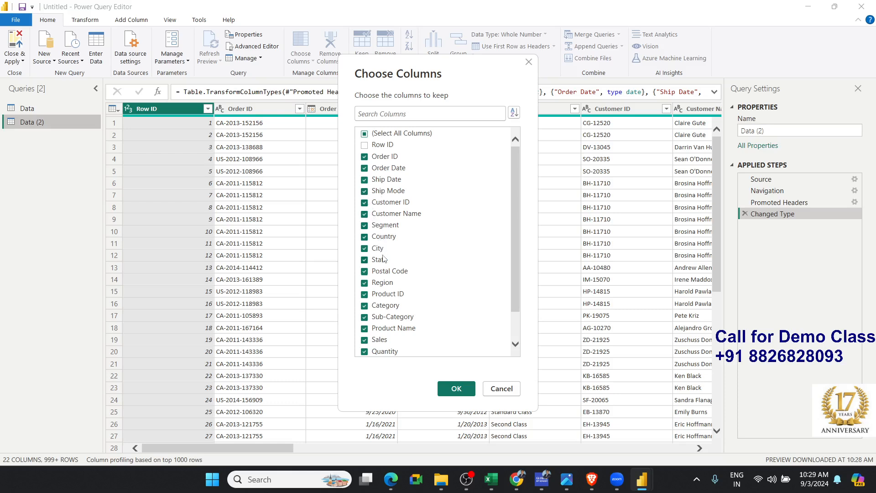
left_click(365, 272)
scroll(368, 342, "down", 1)
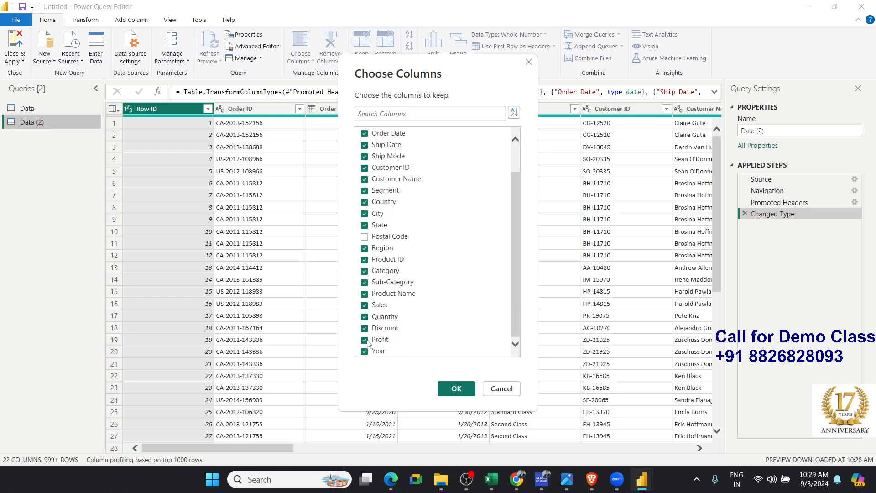
left_click(368, 352)
scroll(415, 330, "up", 3)
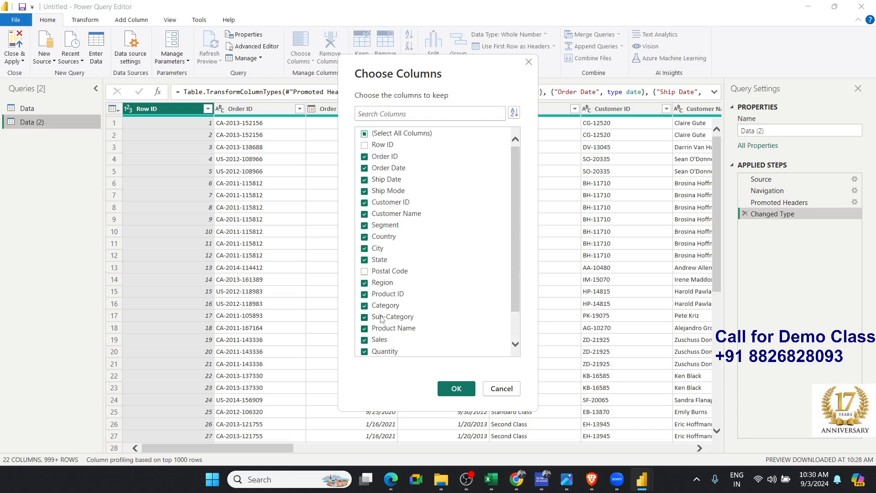
left_click(456, 388)
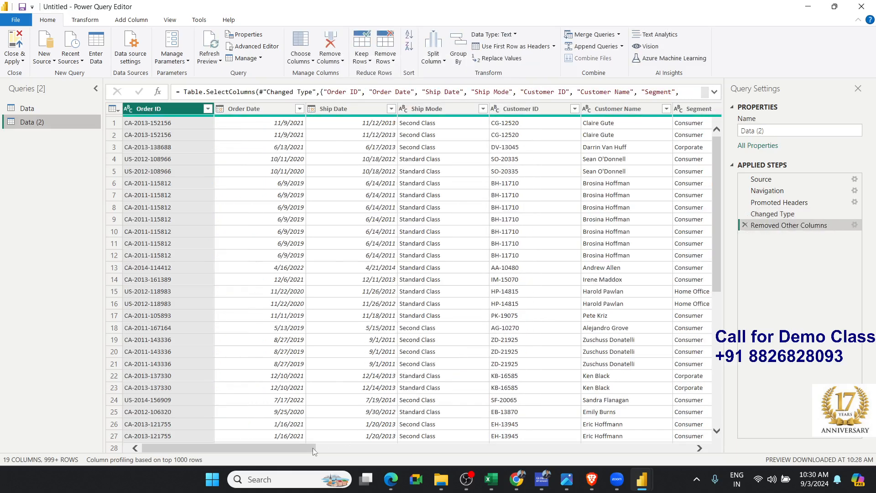
Filter the Ship Mode column of the Data (2) query to keep only First Class rows
mouse_move(314, 452)
left_mouse_down()
mouse_move(691, 437)
mouse_move(306, 409)
left_mouse_up()
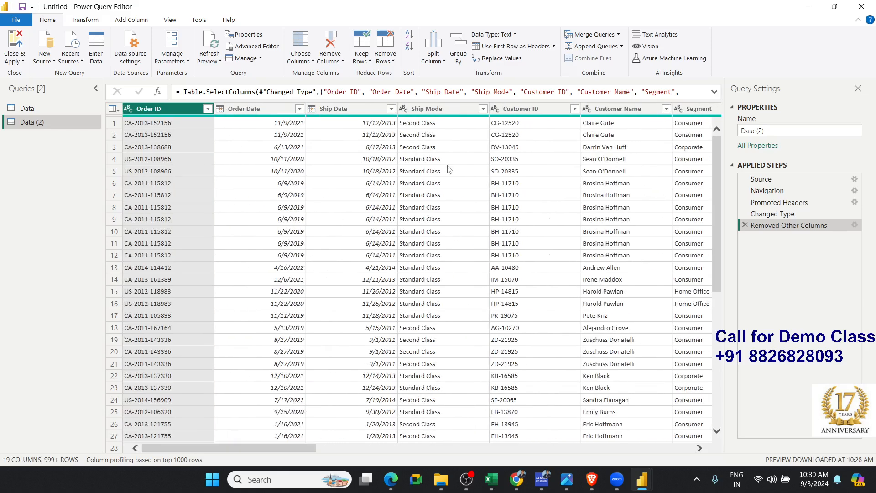
left_click(453, 127)
left_click(483, 108)
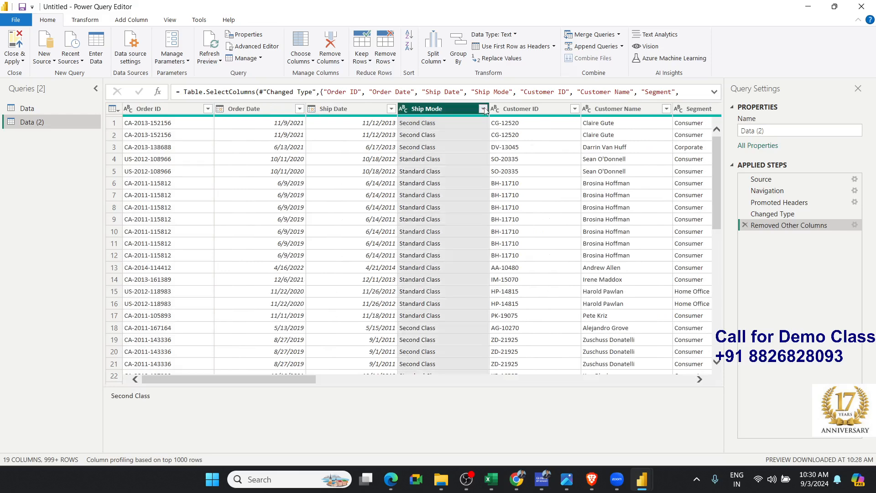
left_click(322, 228)
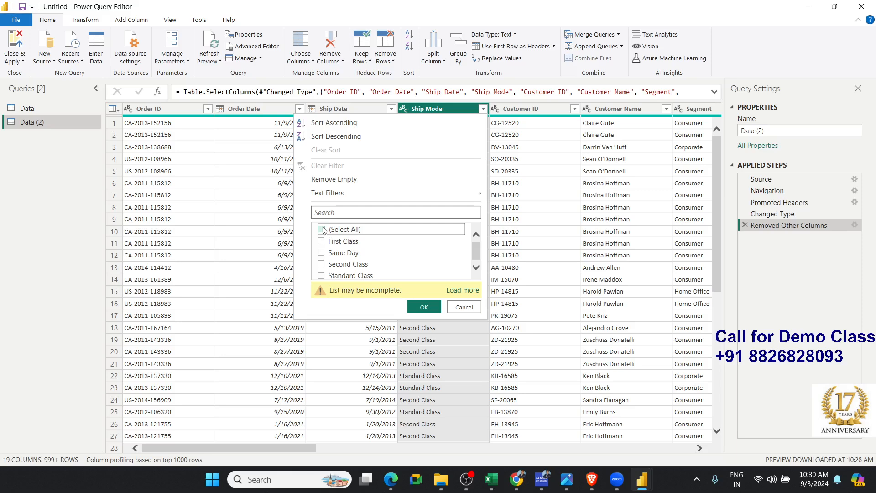
left_click(323, 241)
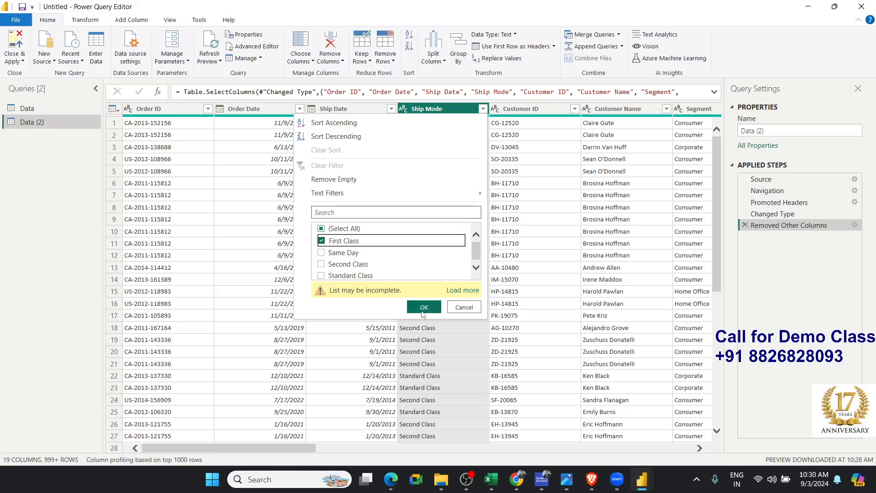
left_click(422, 307)
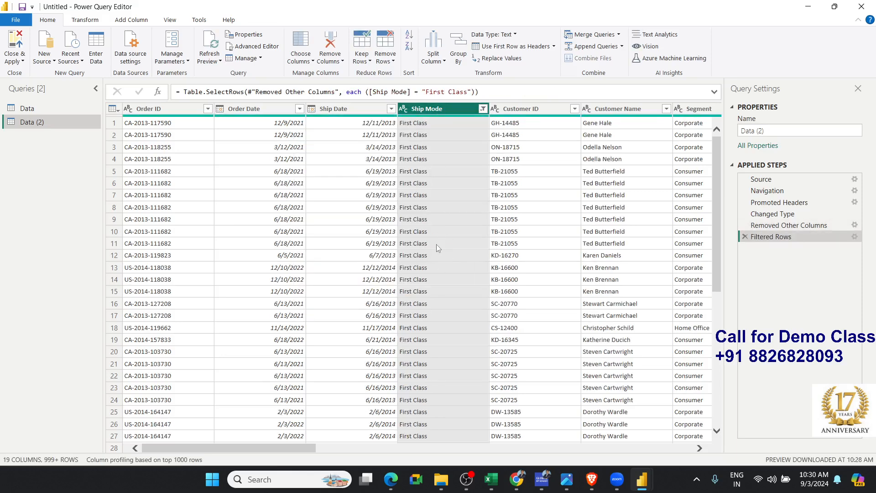
Rename the Data (2) query as TData
right_click(40, 122)
left_click(73, 166)
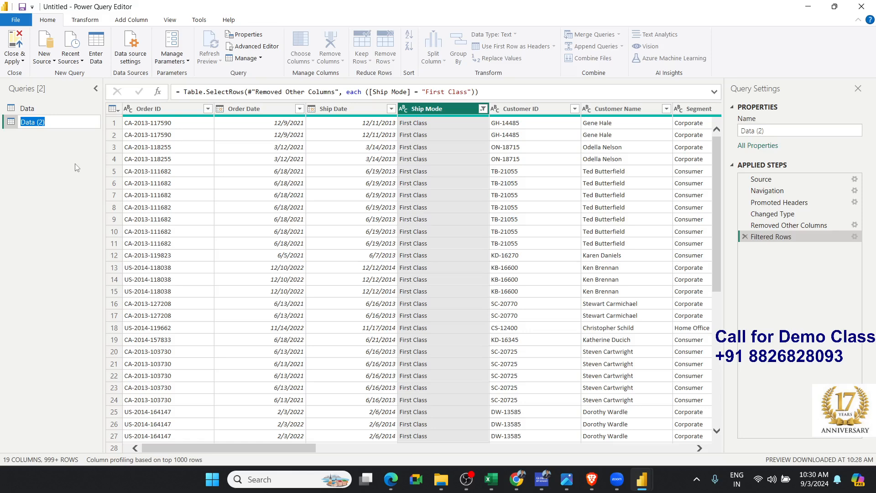
type("TData")
key("Return")
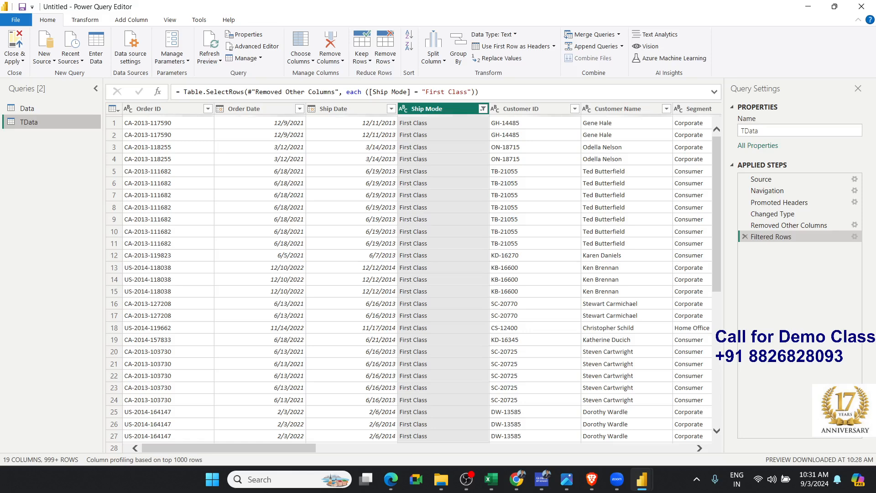
Apply the query changes to the report and close Power Query Editor
left_click(23, 54)
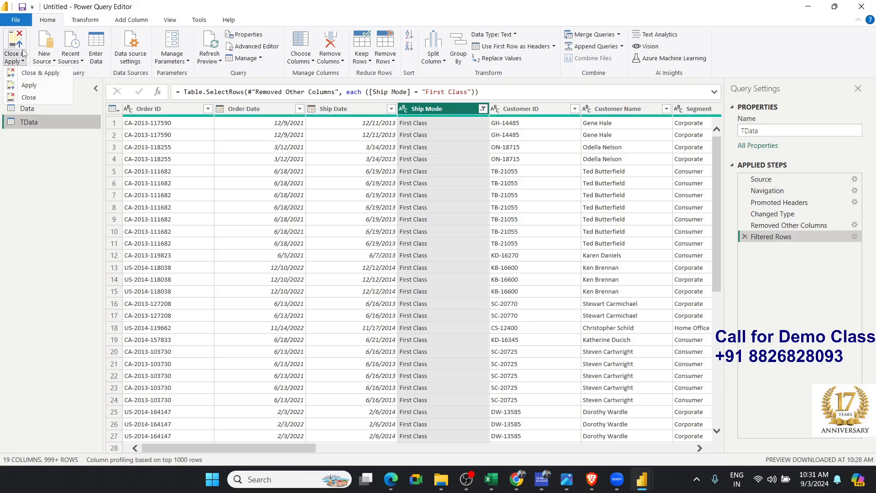
left_click(33, 77)
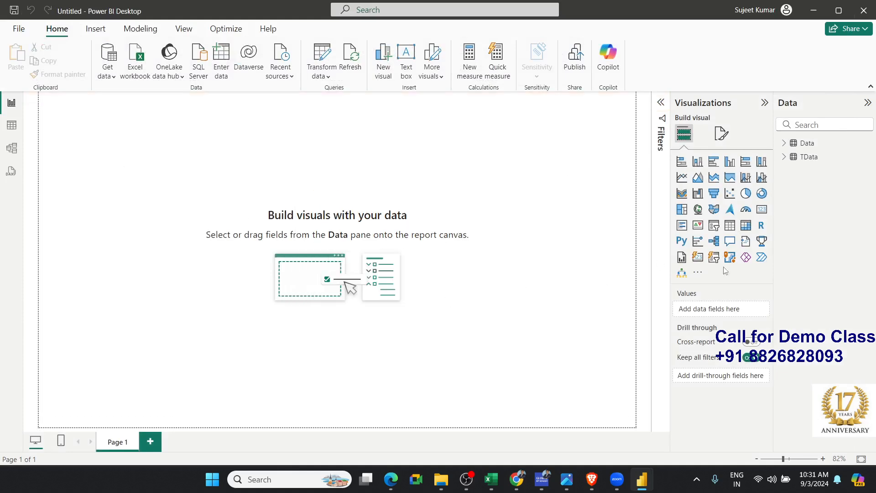
key("alt+Tab")
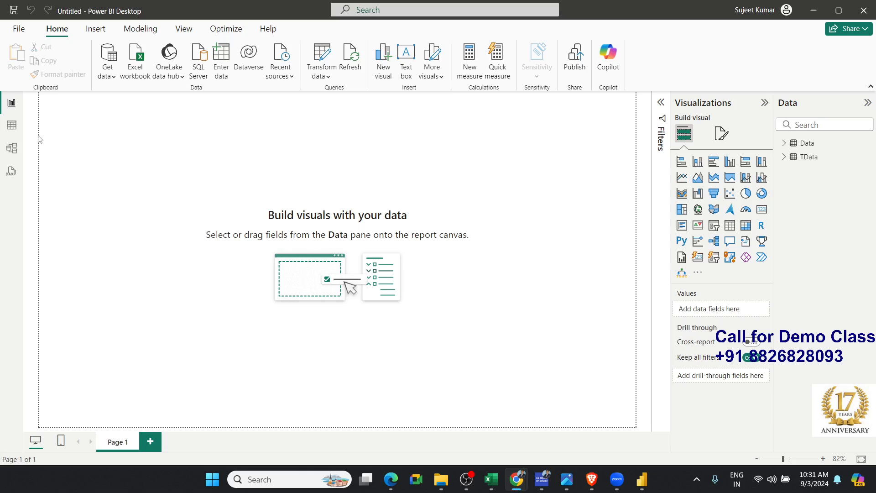
Compare the rows and columns of the Data and TData tables in Table view
left_click(16, 132)
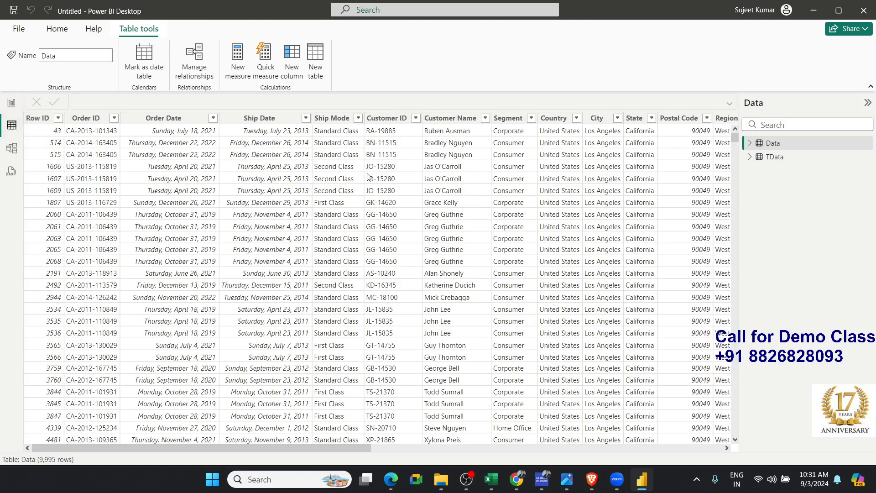
left_click(772, 158)
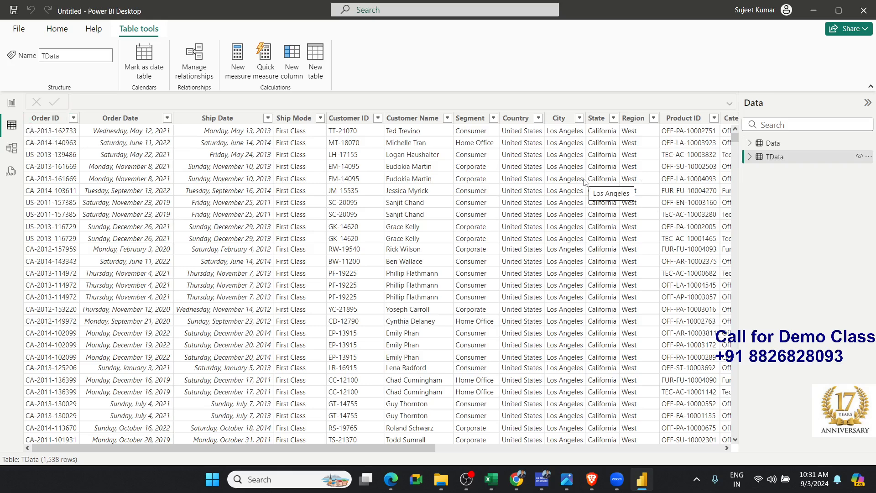
left_click(772, 143)
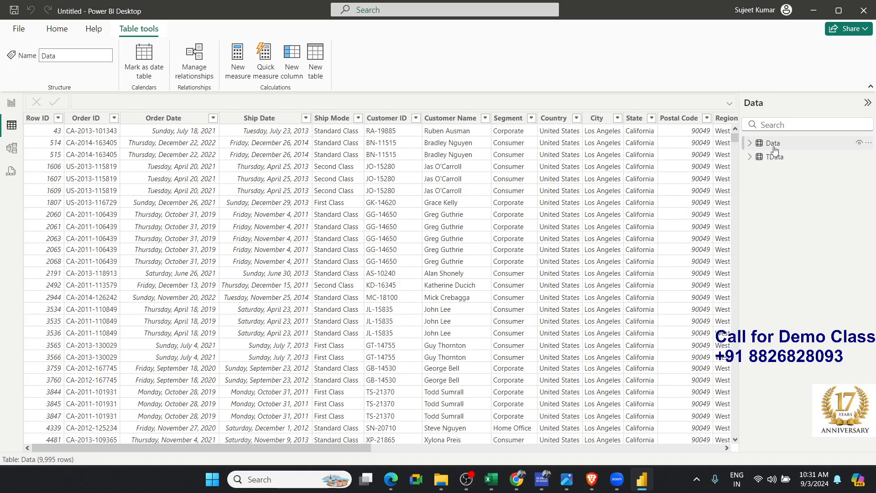
Delete the Row ID column from the Data table in Table view
right_click(39, 121)
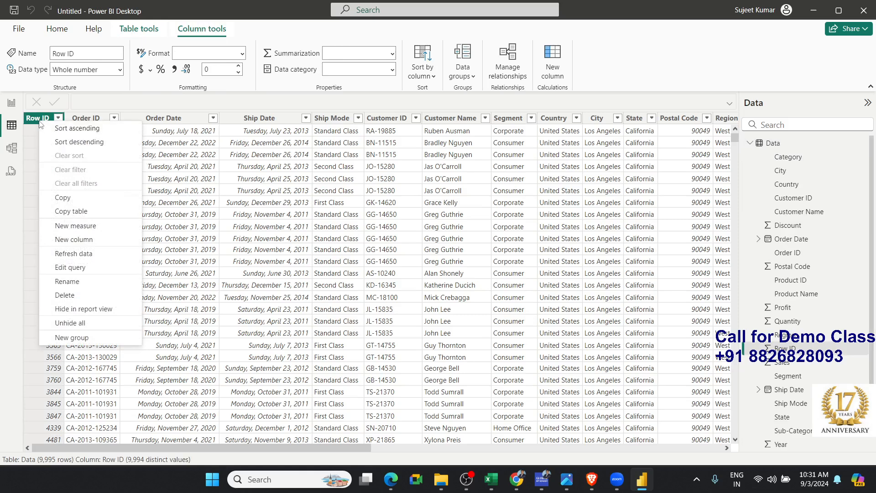
left_click(70, 296)
left_click(505, 261)
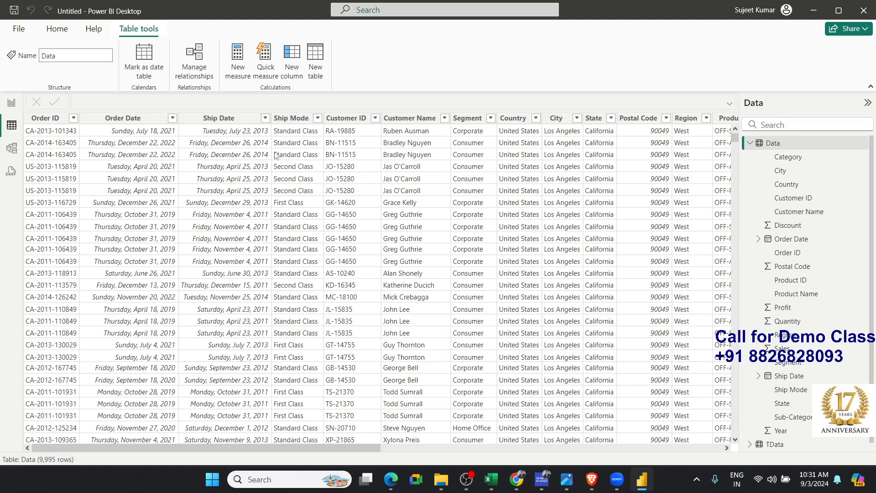
Filter the Data table's Ship Mode column in Table view to show only First Class
left_click(315, 155)
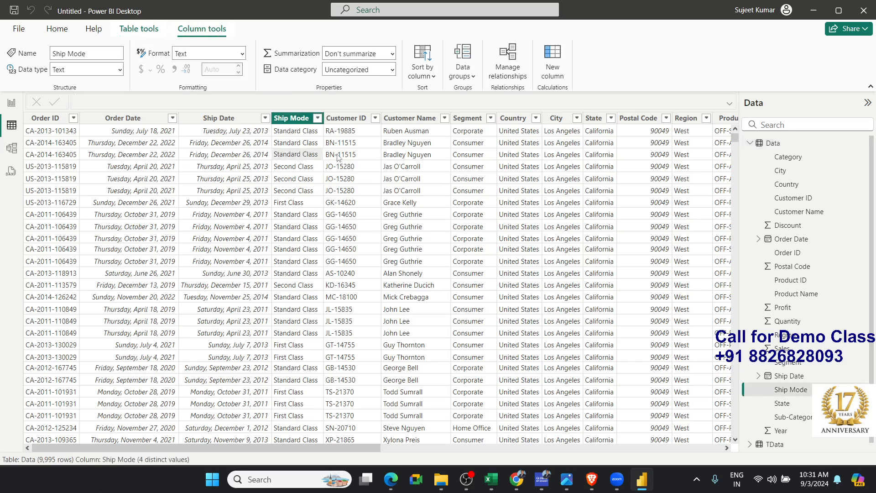
left_click(337, 155)
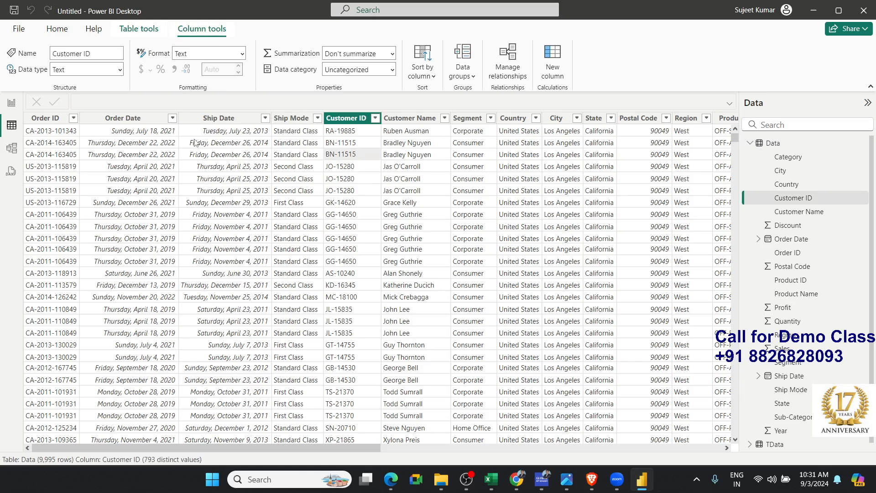
left_click(466, 131)
left_click(490, 118)
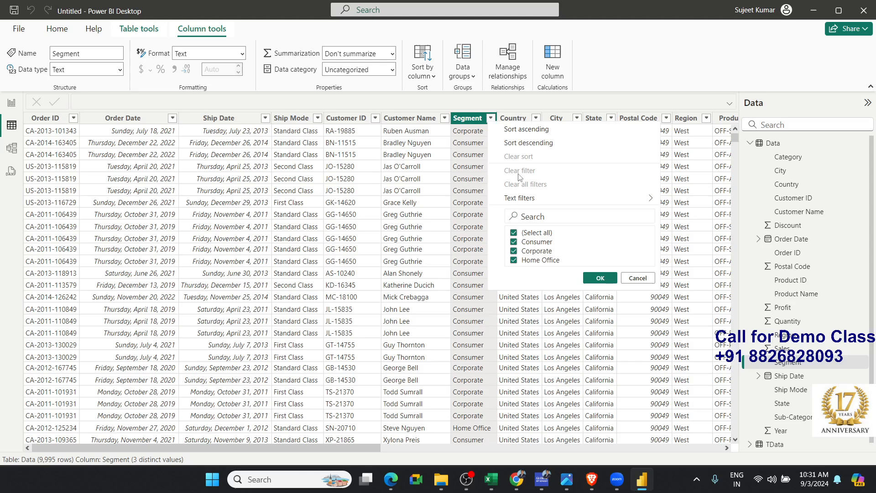
left_click(318, 118)
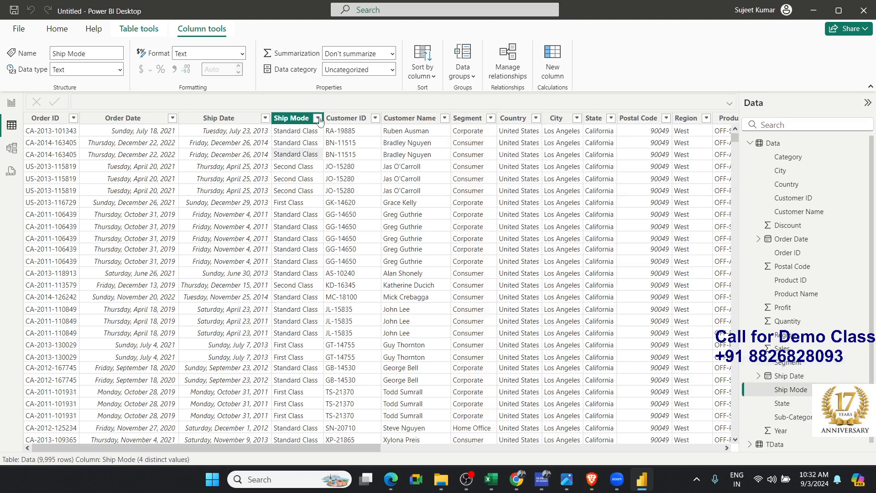
left_click(317, 118)
left_click(342, 230)
left_click(342, 239)
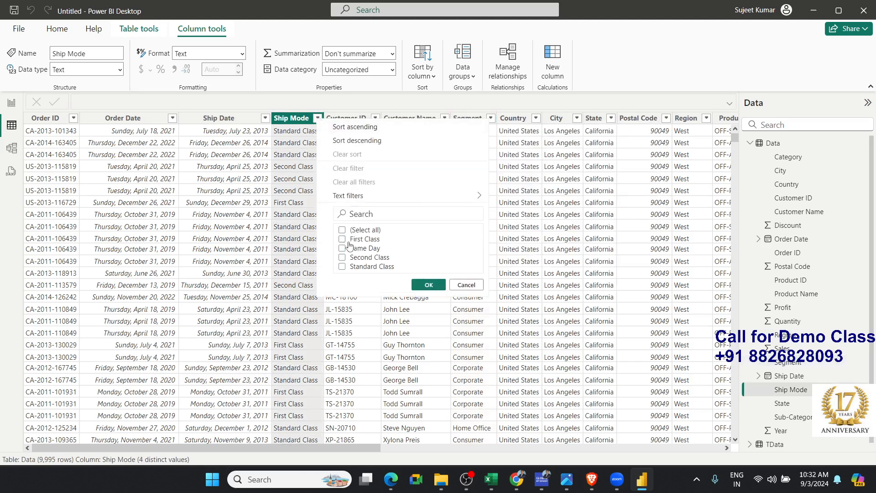
left_click(428, 285)
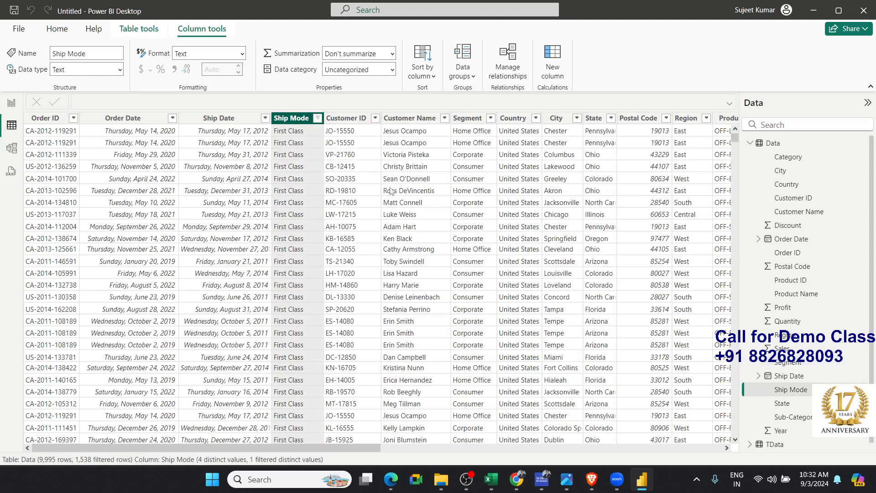
Return to Report view and expand the Filters pane beside the empty canvas
left_click(13, 103)
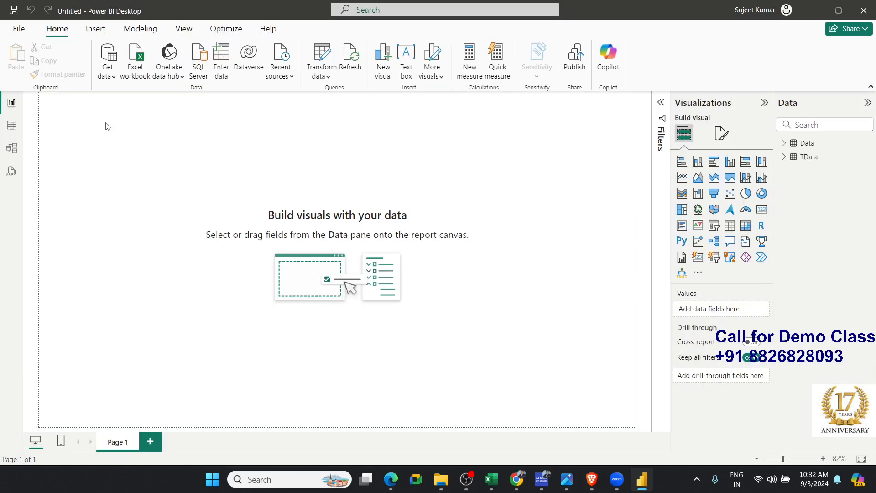
left_click_drag(106, 123, 280, 207)
left_click(662, 112)
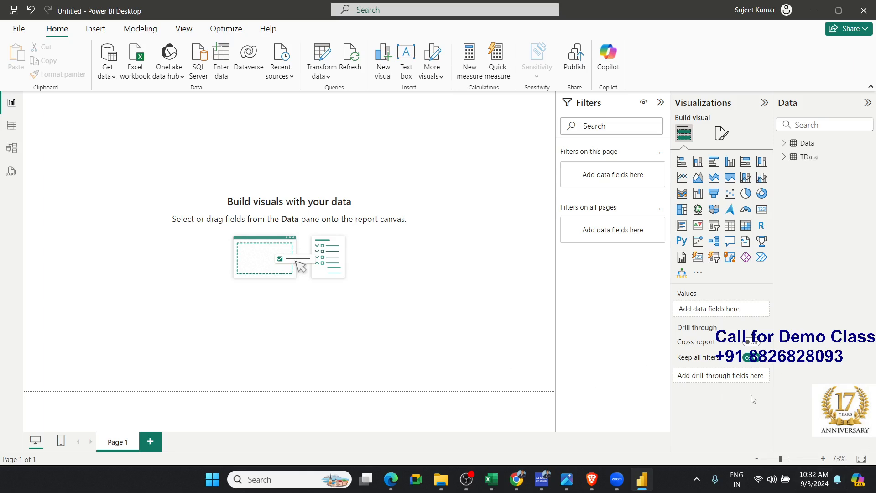
Check the filtered Data table in Table view and go back to Report view
left_click(16, 125)
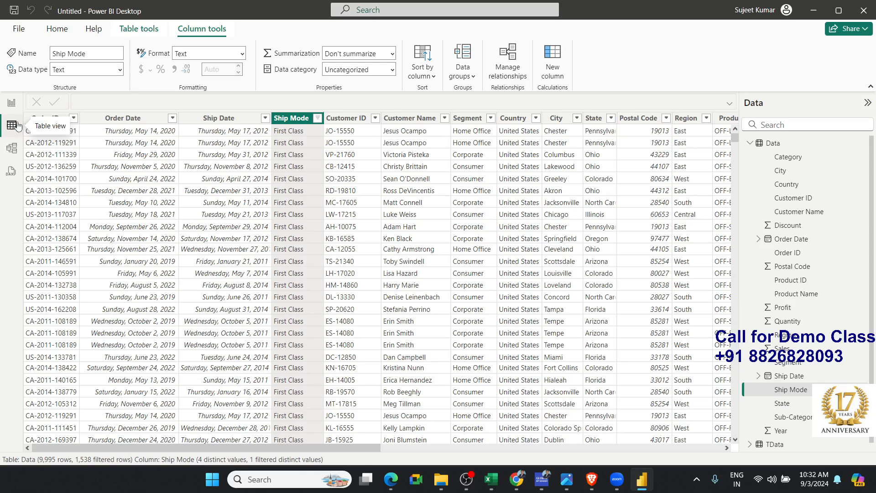
left_click(185, 143)
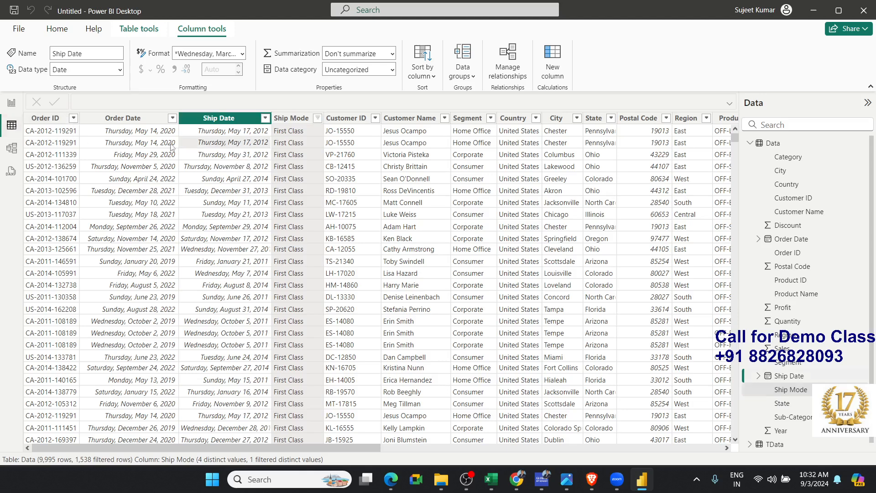
left_click(14, 103)
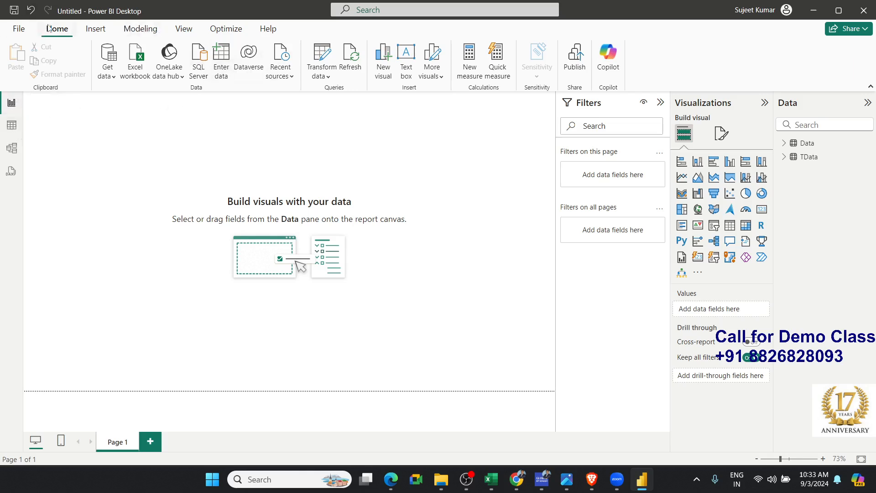
Reopen Power Query Editor and examine the Data query's rows and applied steps
key("ctrl")
key("ctrl")
left_click(319, 58)
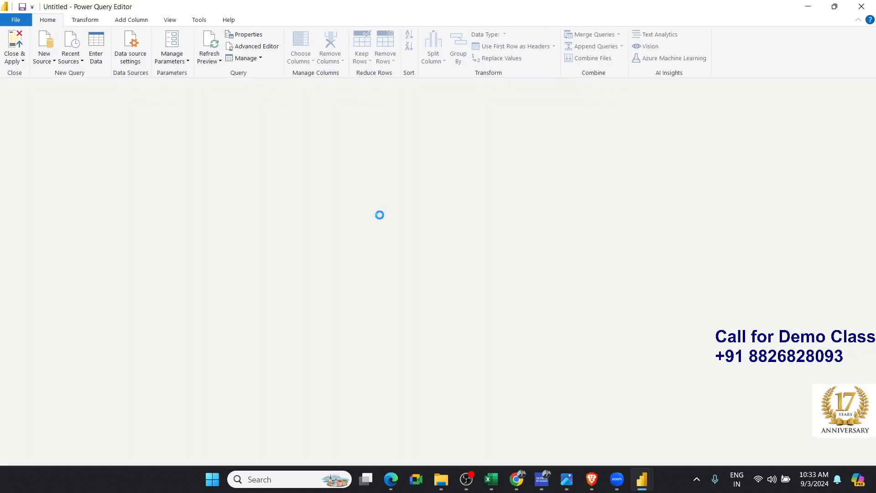
scroll(394, 243, "down", 5)
scroll(394, 243, "up", 5)
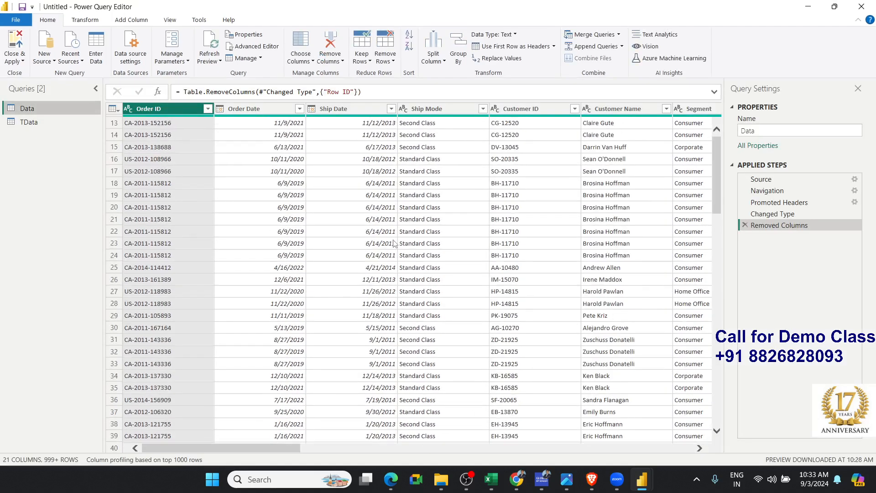
scroll(394, 243, "up", 4)
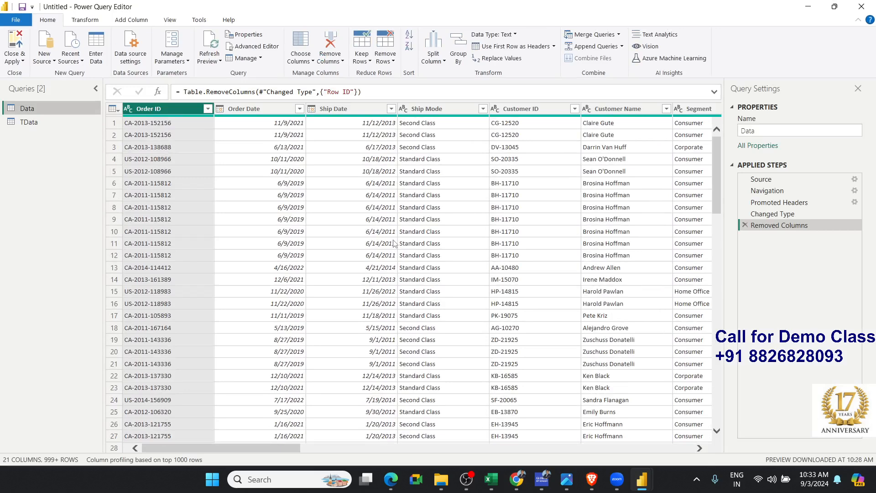
Close Power Query Editor and add a card visual showing the sum of the Data table's Sales field to Page 1
left_click(862, 7)
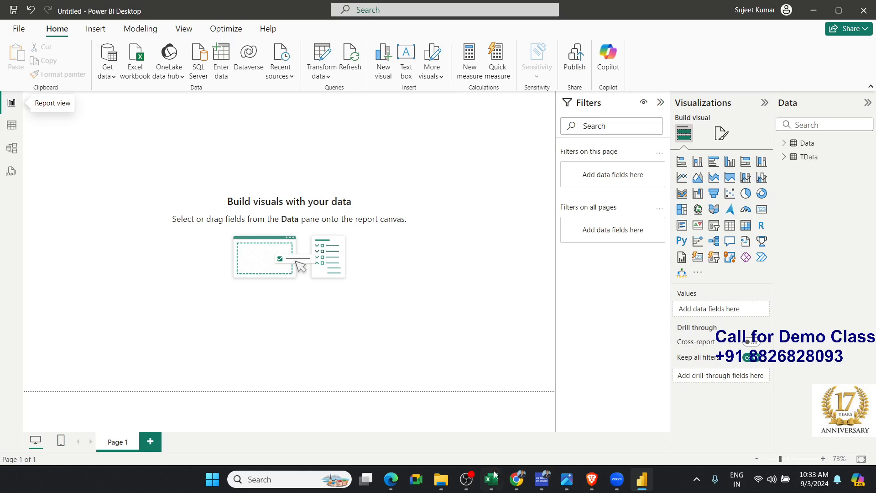
mouse_move(492, 479)
left_click(760, 210)
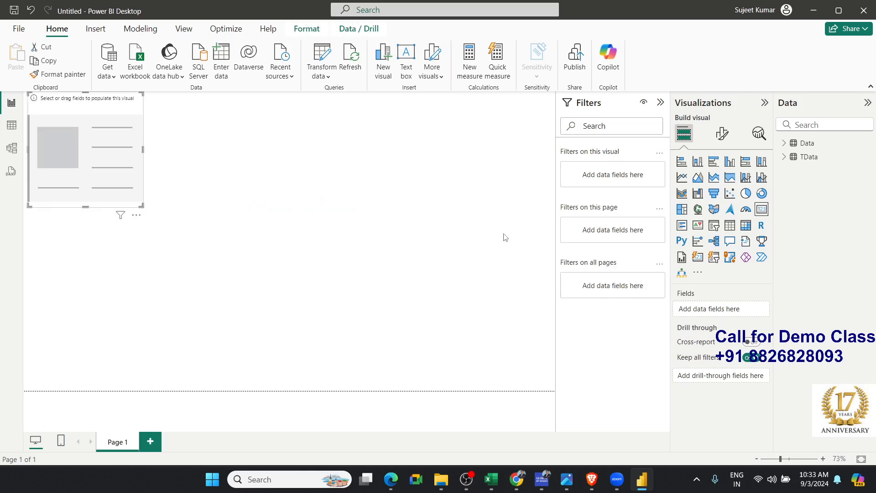
left_click(786, 144)
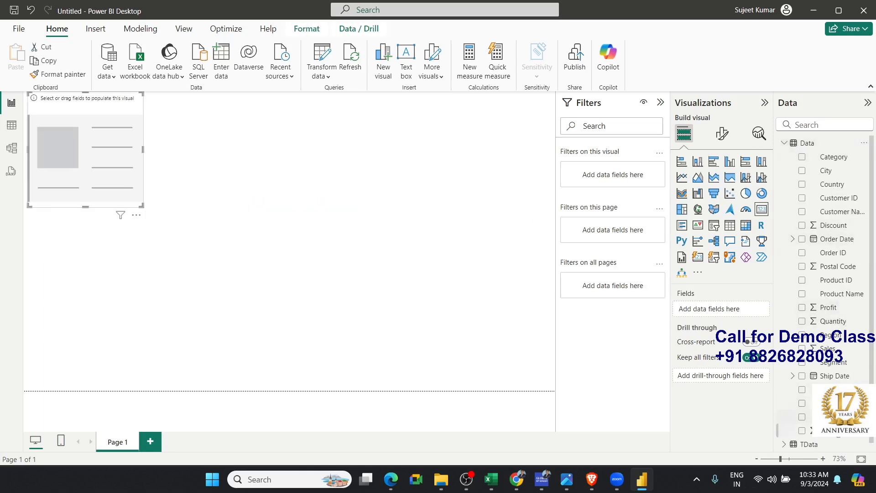
left_click_drag(827, 348, 188, 167)
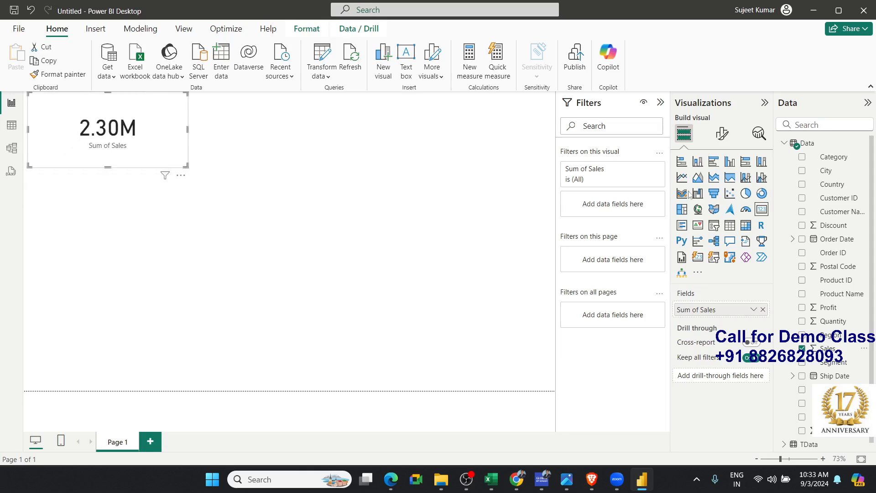
Set the Sales card's callout value display units to None and reduce the card's height
left_click(721, 133)
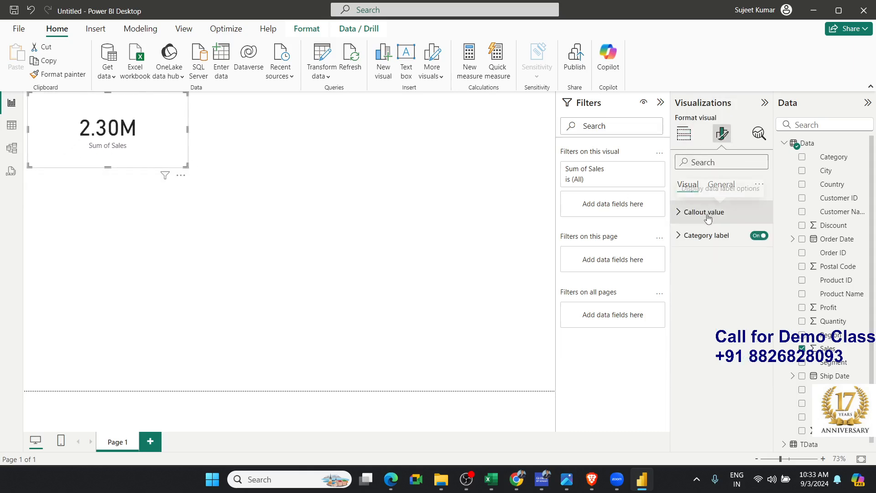
left_click(707, 214)
left_click(714, 330)
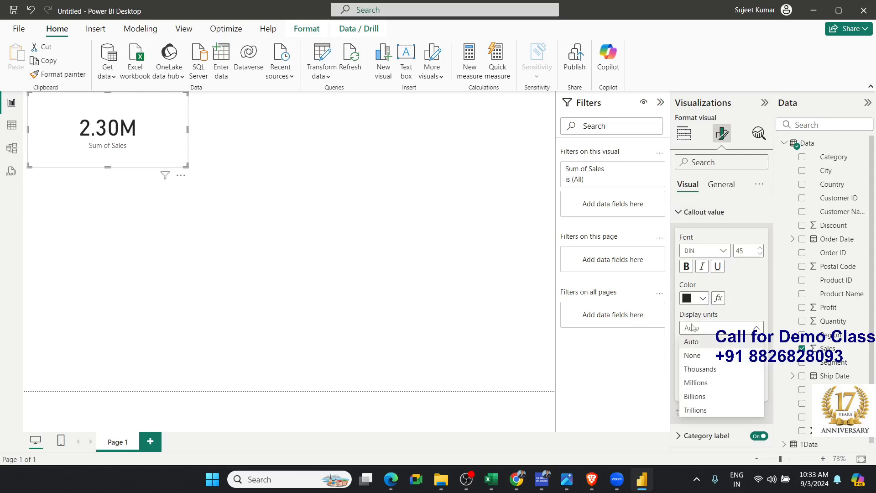
left_click(693, 356)
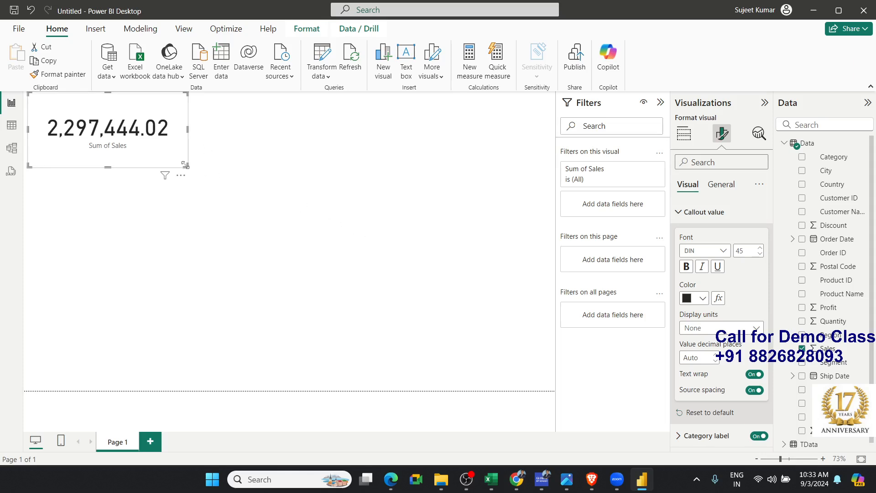
left_click_drag(182, 164, 190, 147)
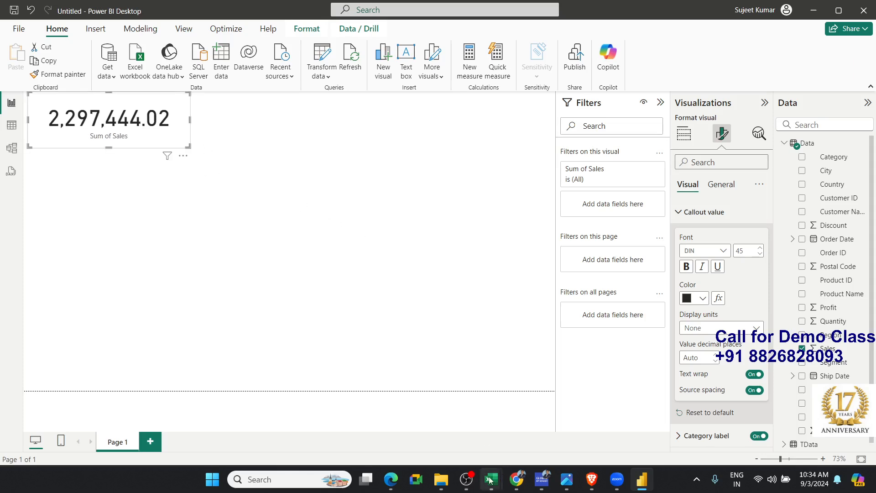
Switch to Excel and open the 4.Sales_Data-2 workbook
mouse_move(488, 480)
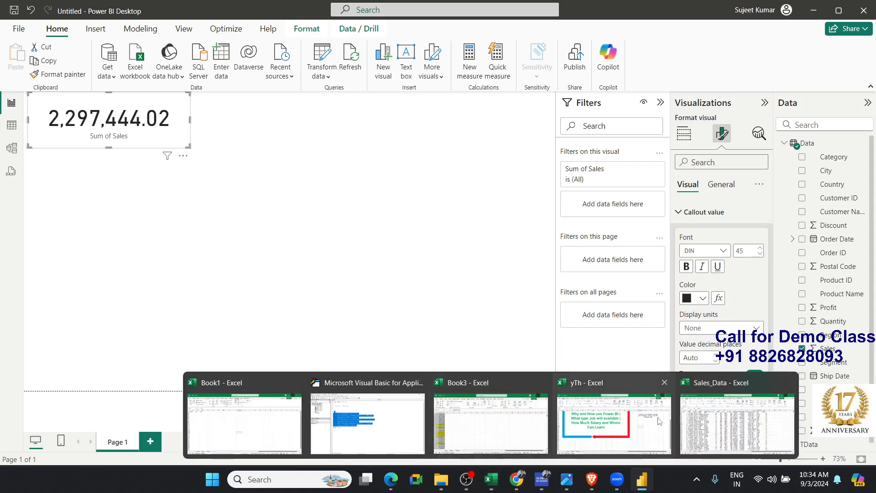
left_click(736, 420)
left_click(18, 37)
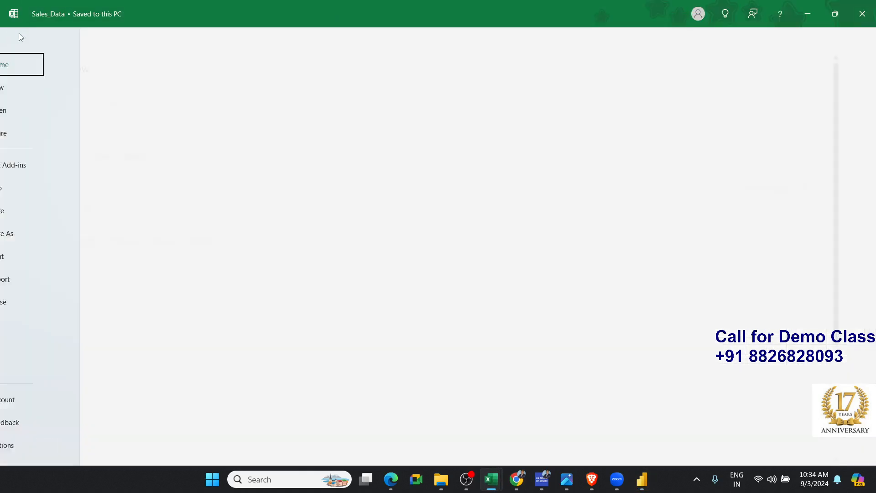
left_click(154, 290)
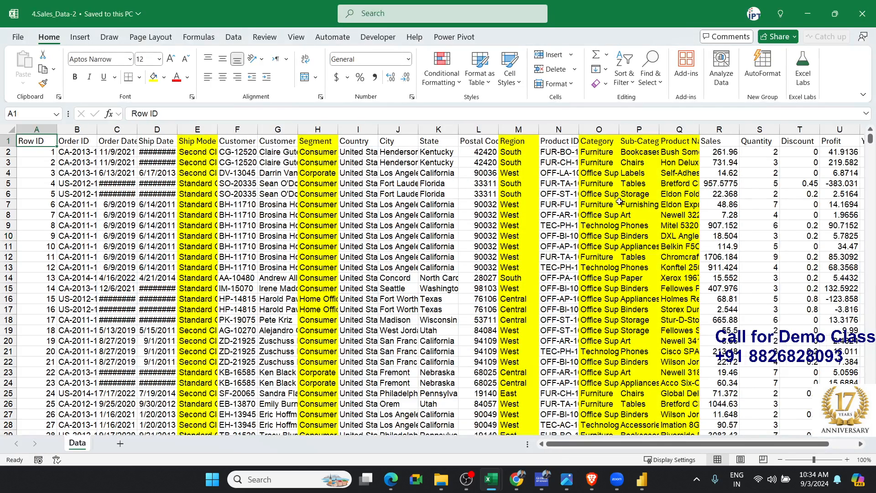
Set the Quantity in cell S6 of the Data sheet to 500 and save the workbook
left_click(767, 194)
type("500")
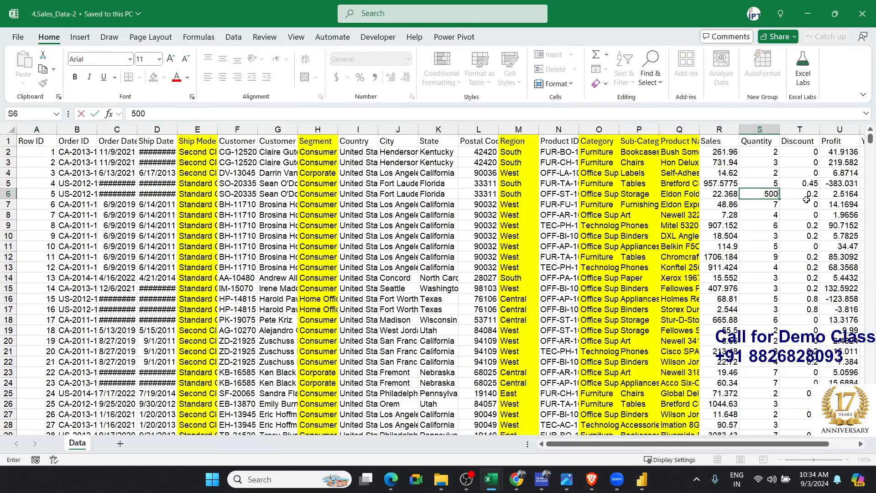
key("Return")
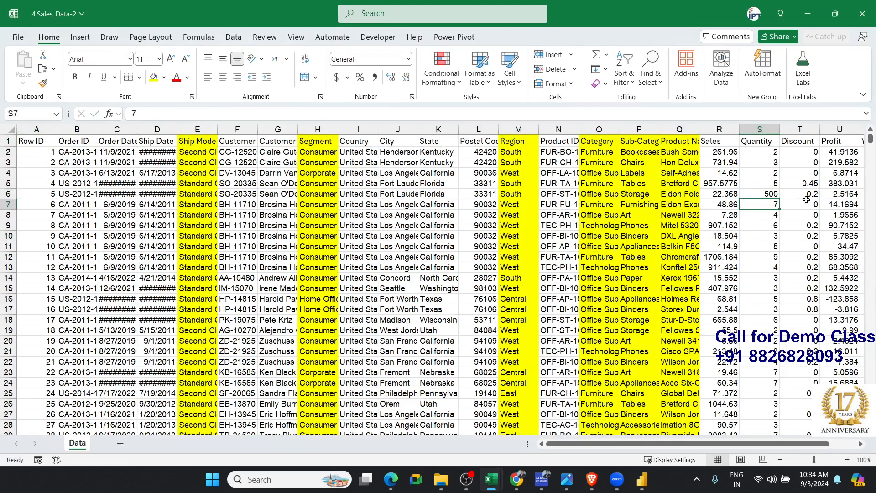
key("ctrl+s")
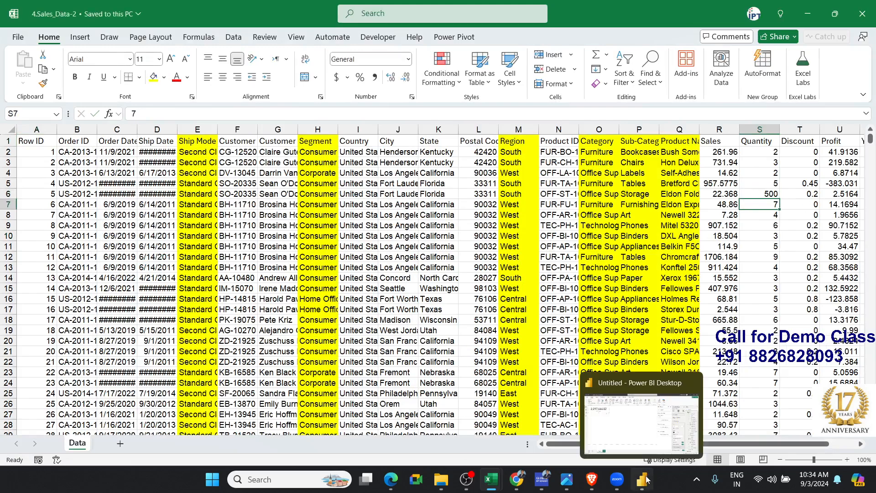
Switch to Power BI and refresh the report's data with the edited Quantity
left_click(647, 479)
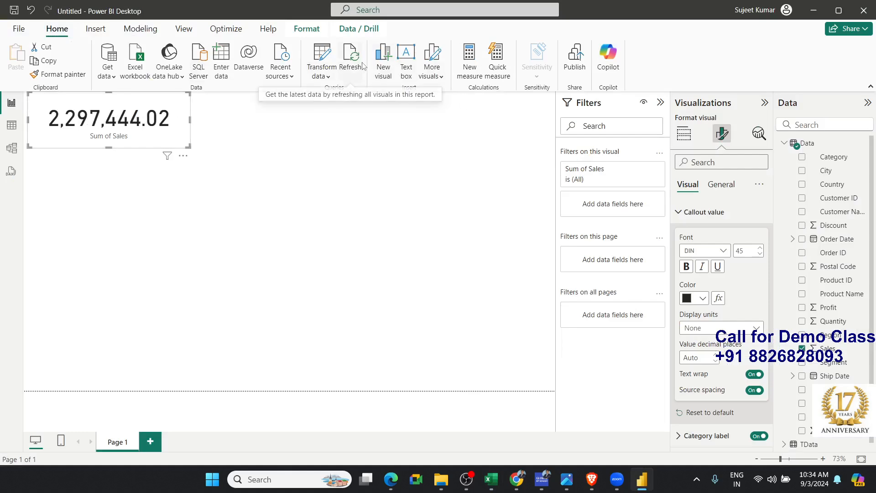
key("ctrl")
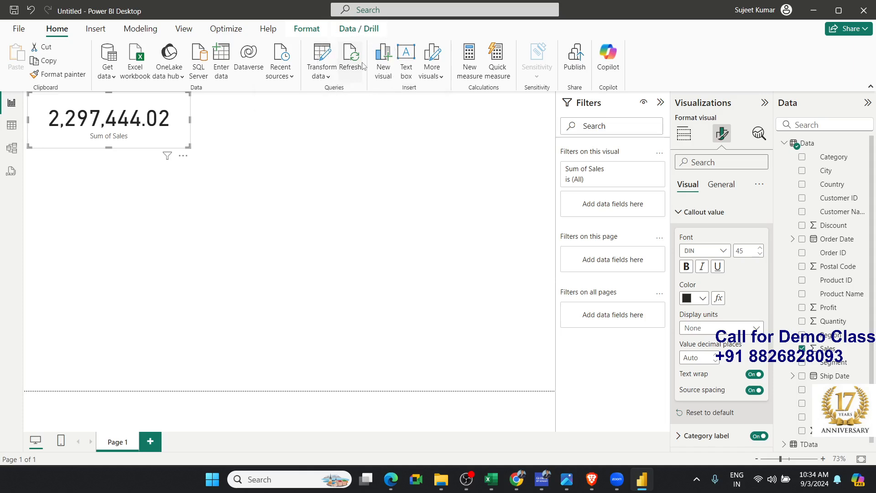
left_click(358, 61)
left_click(350, 62)
Return to the 4.Sales_Data-2 workbook in Excel, set the Sales value in cell R6 to 500 and save it
mouse_move(502, 479)
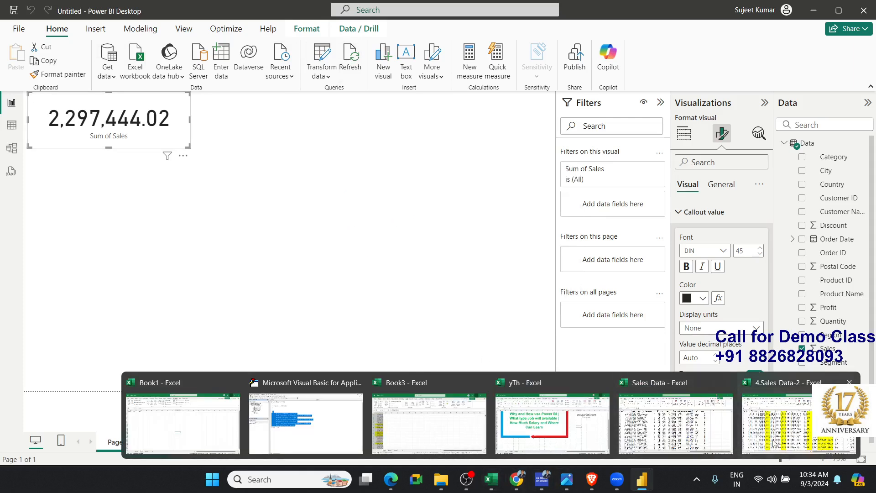
left_click(772, 442)
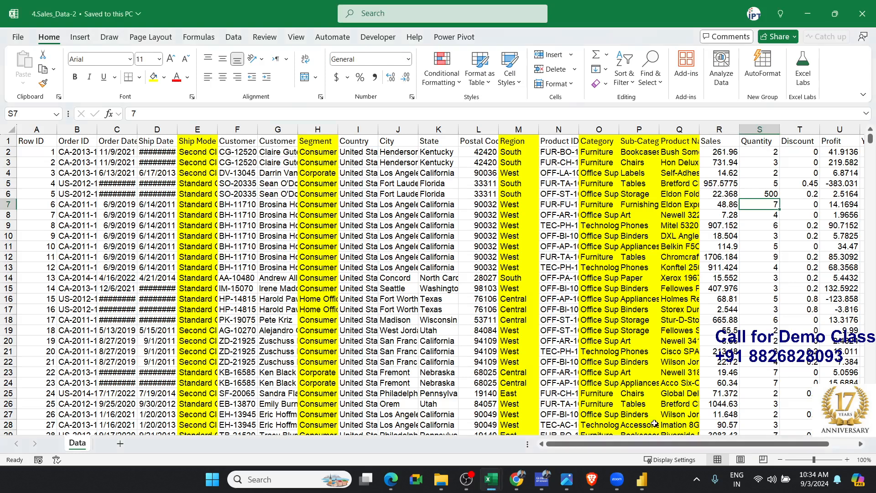
left_click(394, 309)
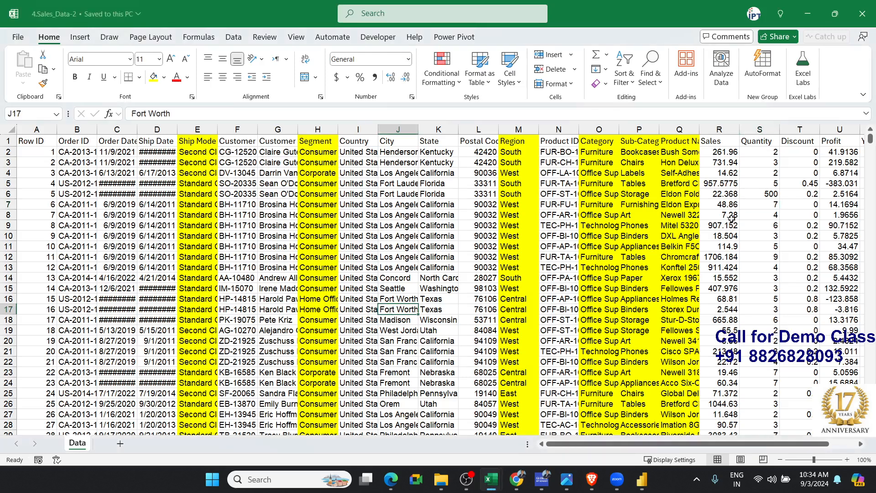
left_click(768, 235)
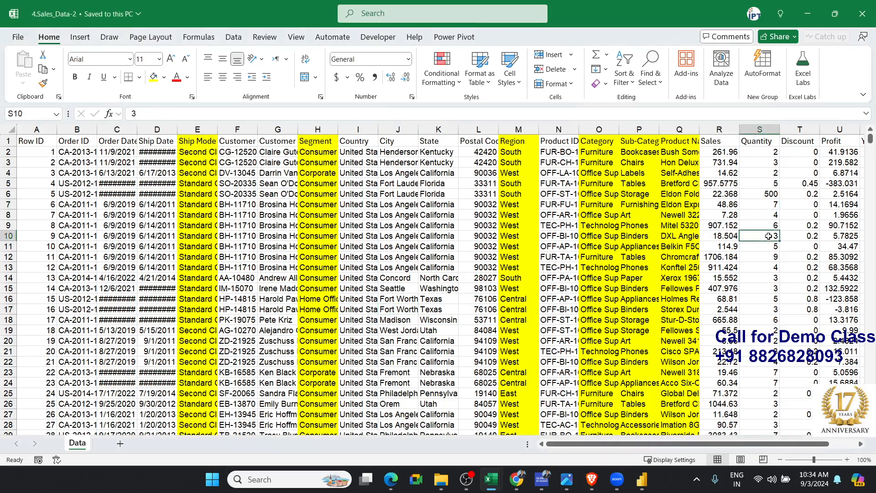
left_click(777, 197)
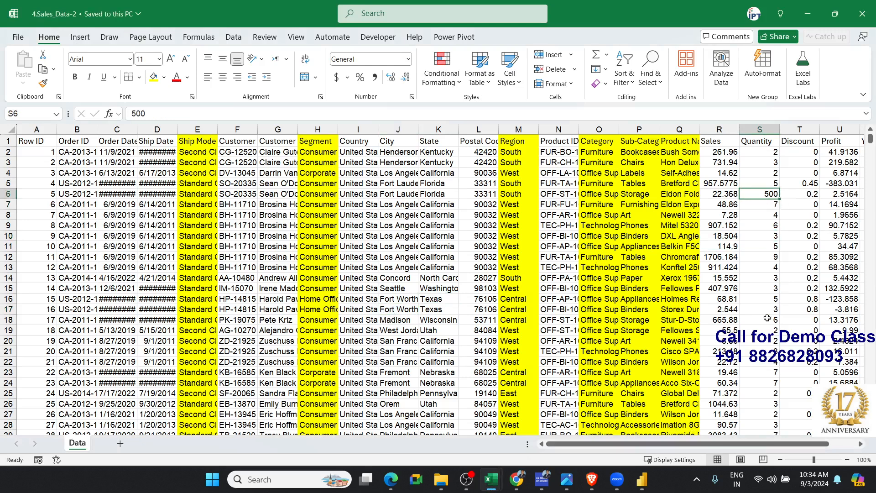
left_click_drag(724, 448, 801, 448)
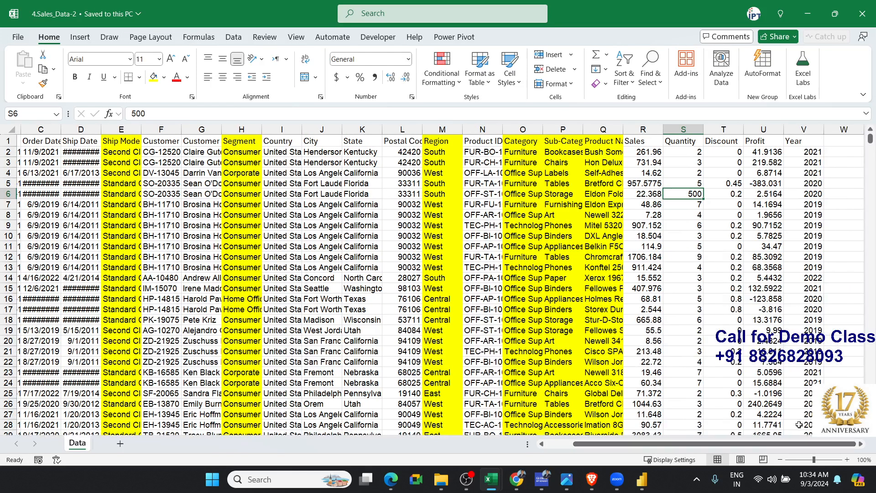
left_click(648, 193)
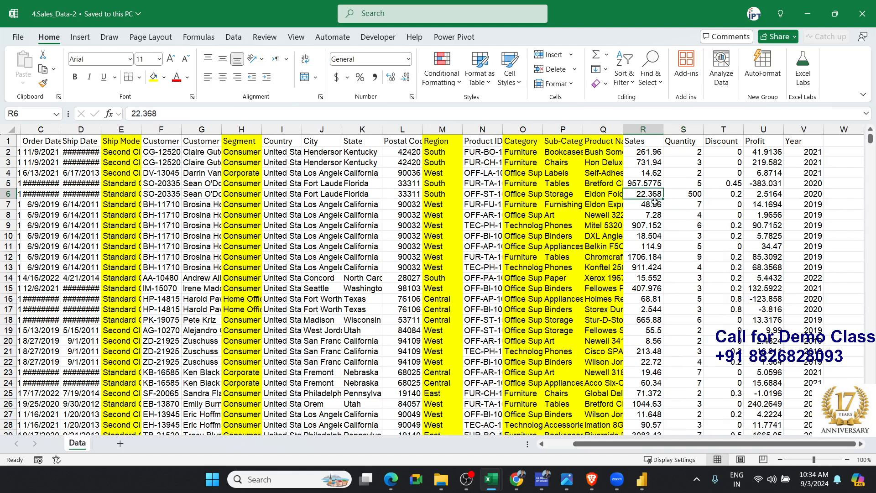
type("500")
key("Return")
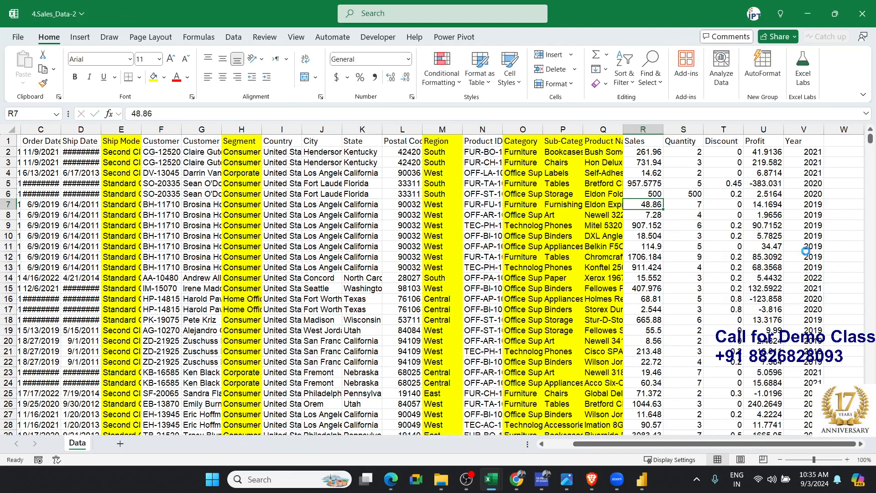
Go back to Power BI and refresh the data behind the Sum of Sales card
key("alt+Tab")
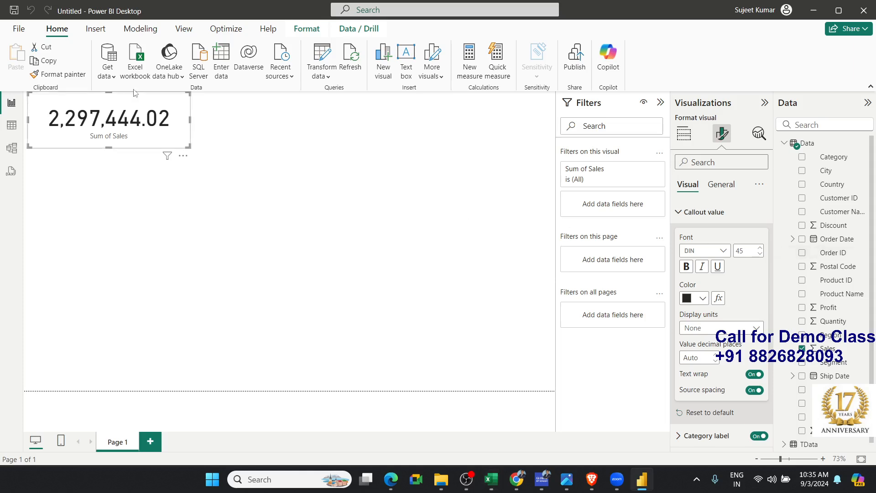
left_click(350, 62)
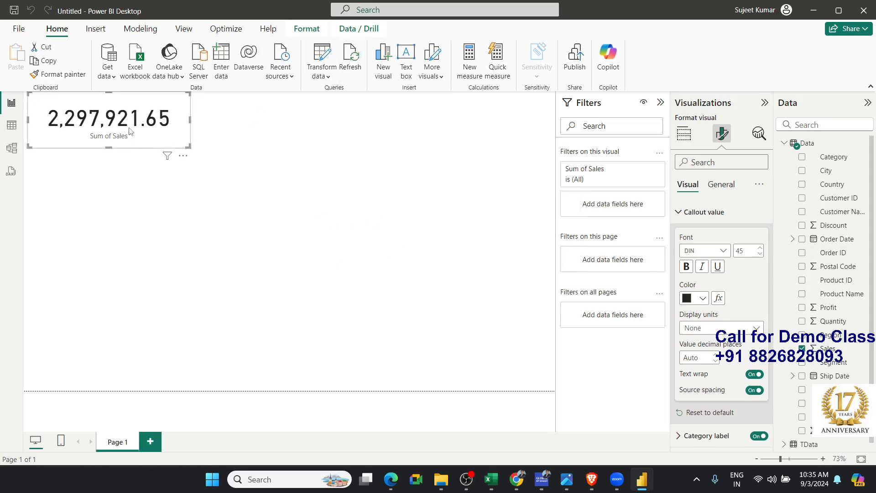
key("ctrl")
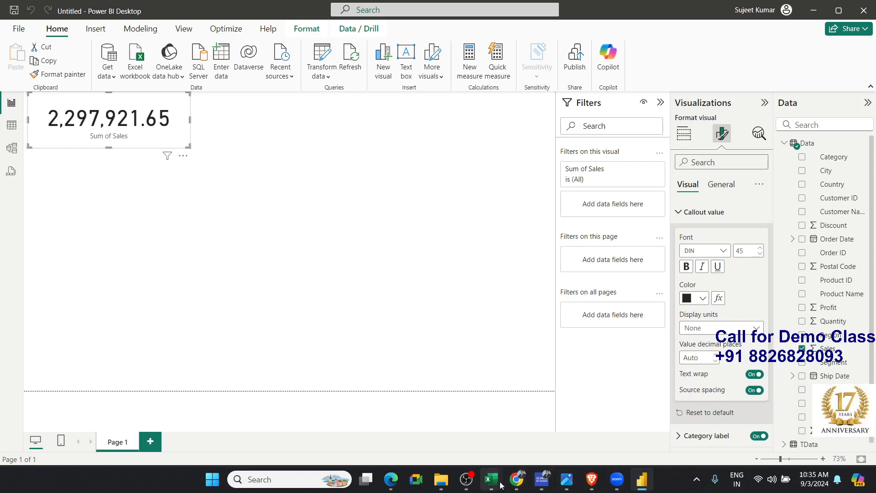
Switch to the 4.Sales_Data-2 workbook in Excel and add a Month header in cell W1, beside the Year column
mouse_move(501, 484)
left_click(803, 429)
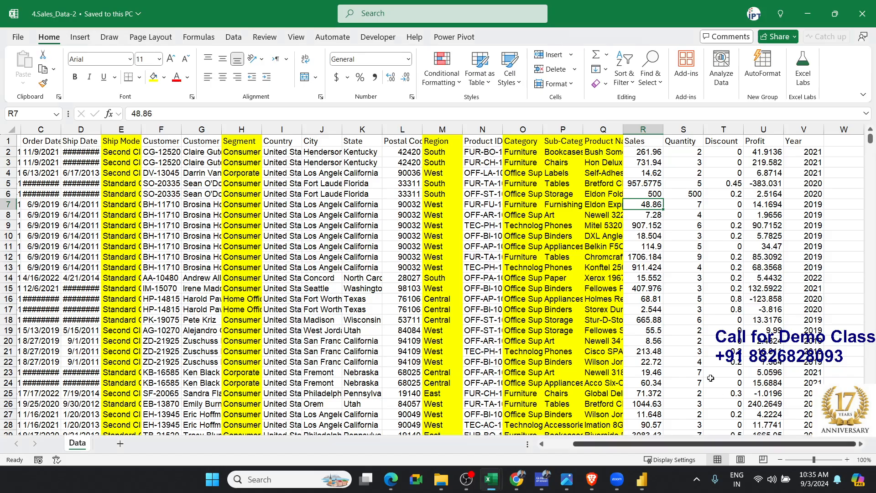
left_click(737, 255)
key("ctrl+Up")
key("ctrl+Right")
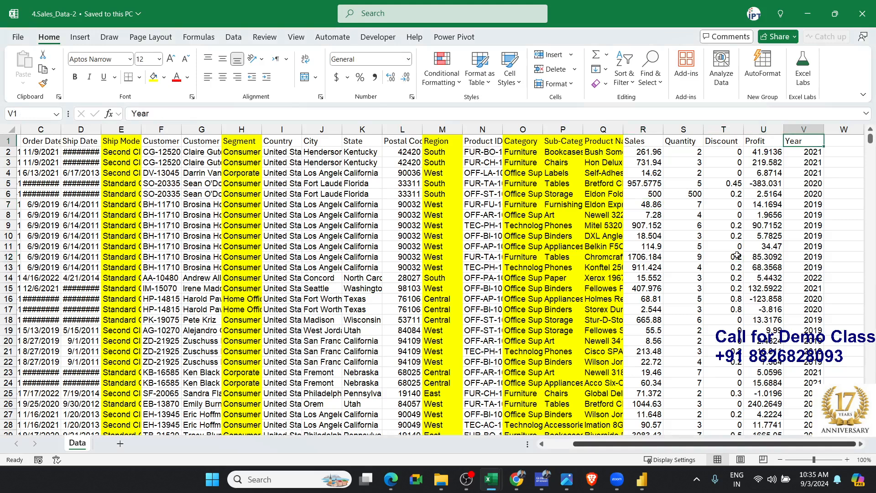
key("Right")
type("Month")
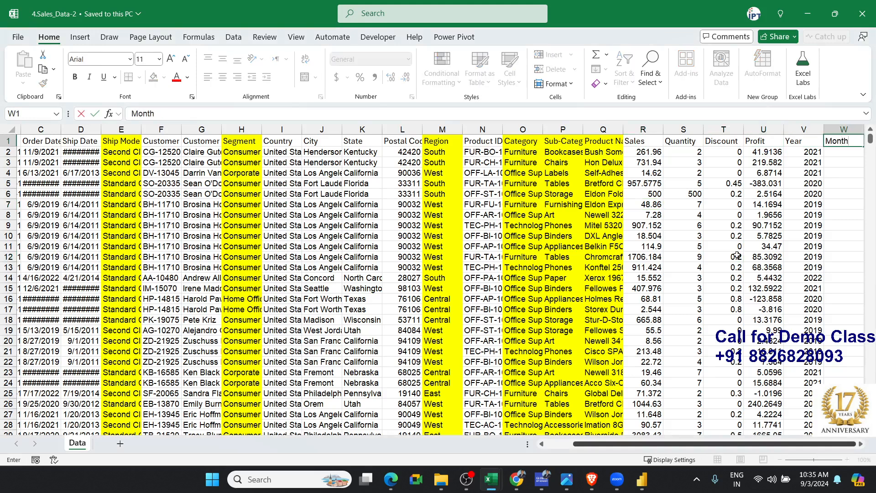
key("Return")
Enter =TEXT(C2,"MMM") in cell W2, fill the formula down the Month column and save the workbook
type("=TEXT(")
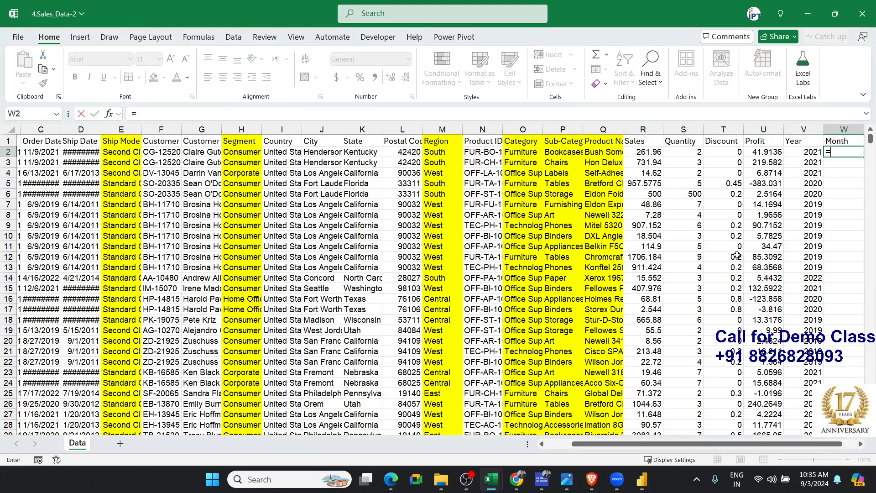
key("Left")
key("Left")
key("Left")
key("Left")
key("Left")
key("Left")
key("Left")
key("Left")
key("Left")
key("Left")
key("Left")
key("Left")
key("Left")
key("Left")
key("Left")
key("Left")
key("Left")
key("Left")
key("Left")
key("Left")
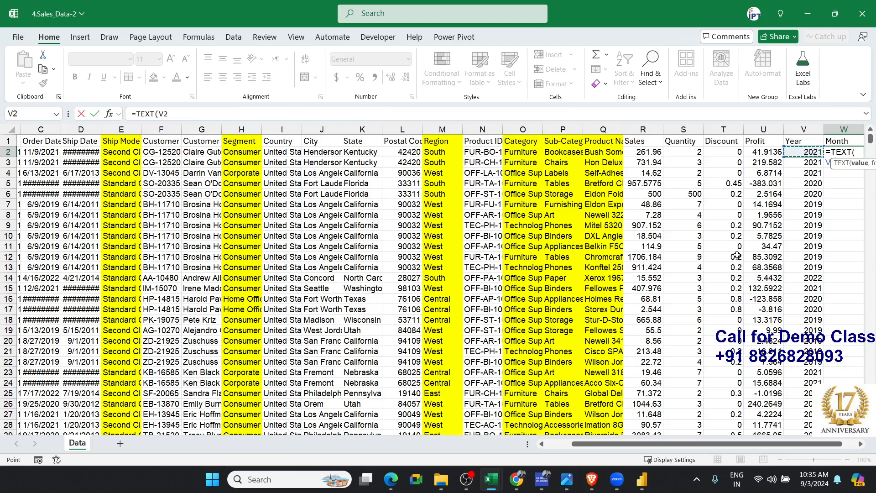
key("Right")
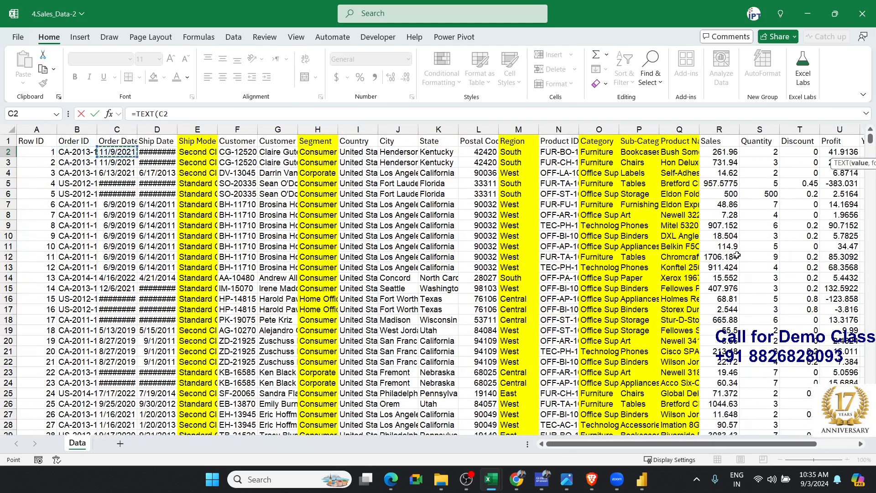
type(",\"MMM\"")
key("ctrl+Return")
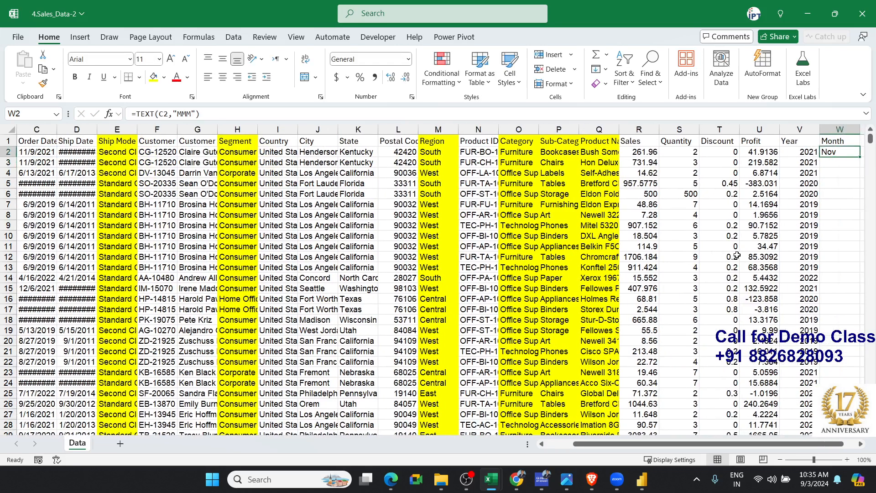
double_click(860, 158)
left_click(749, 176)
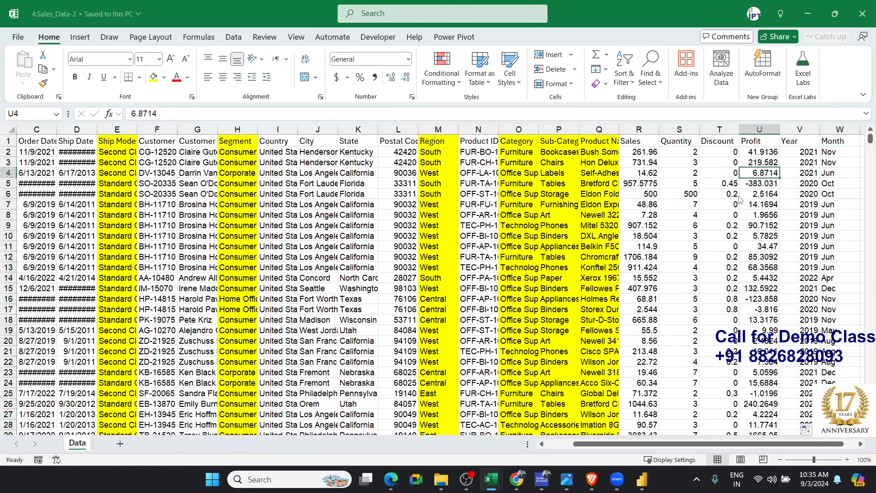
Switch to Power BI and refresh the report to bring the Month column into the Data table's fields
key("alt+Tab")
scroll(835, 260, "down", 1)
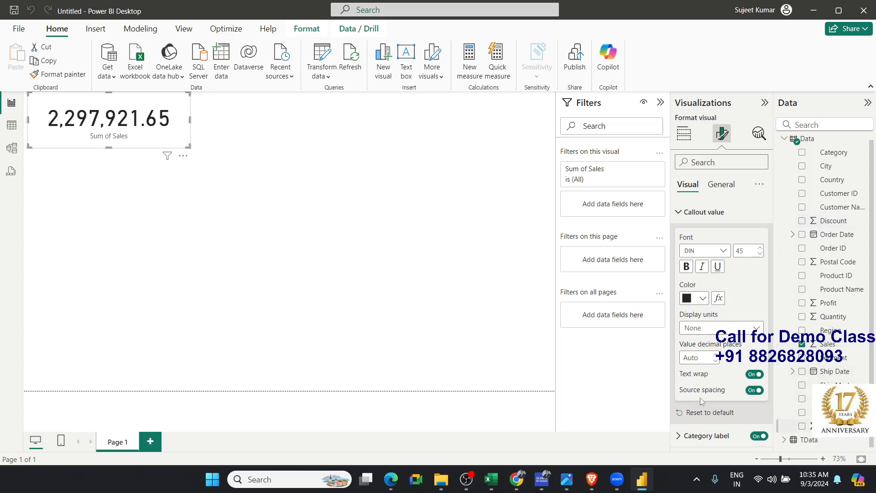
left_click(352, 68)
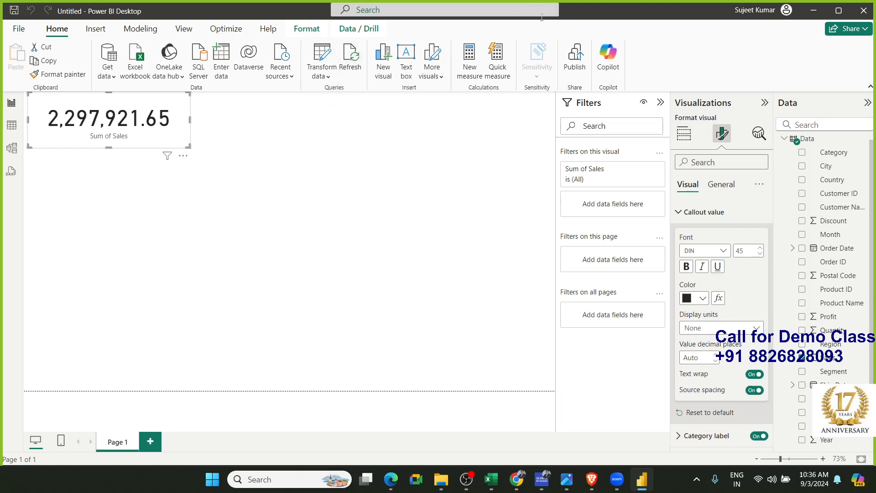
Switch from the Power BI report to another application window
left_click(570, 479)
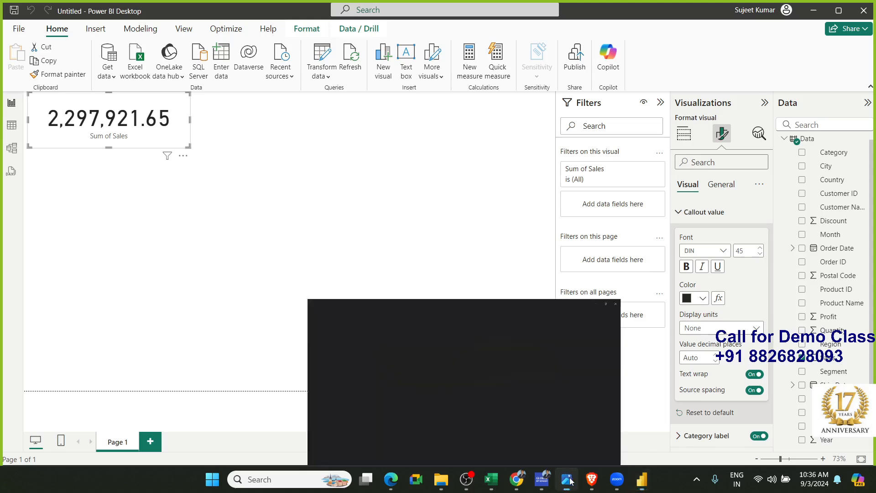